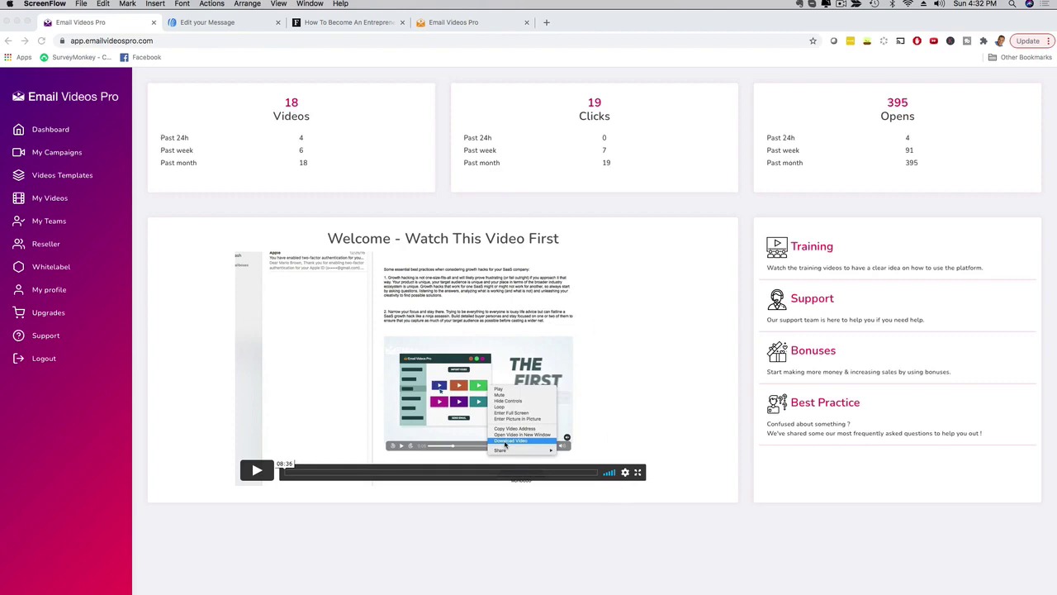
Bring the Mail inbox forward and open the test email's first paragraph.
left_click(722, 583)
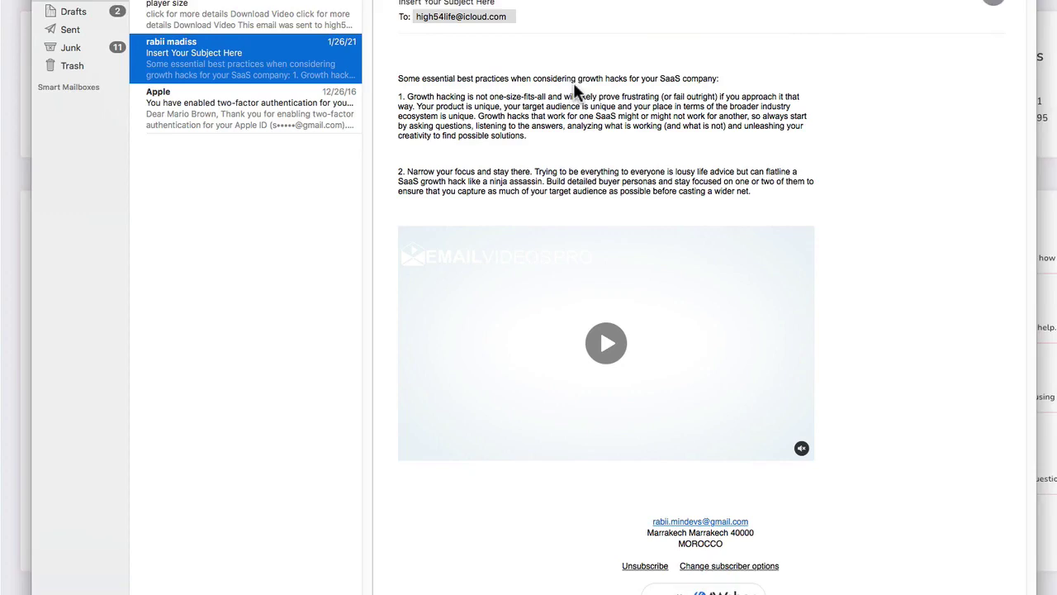
left_click_drag(430, 146, 455, 146)
left_click_drag(425, 84, 534, 124)
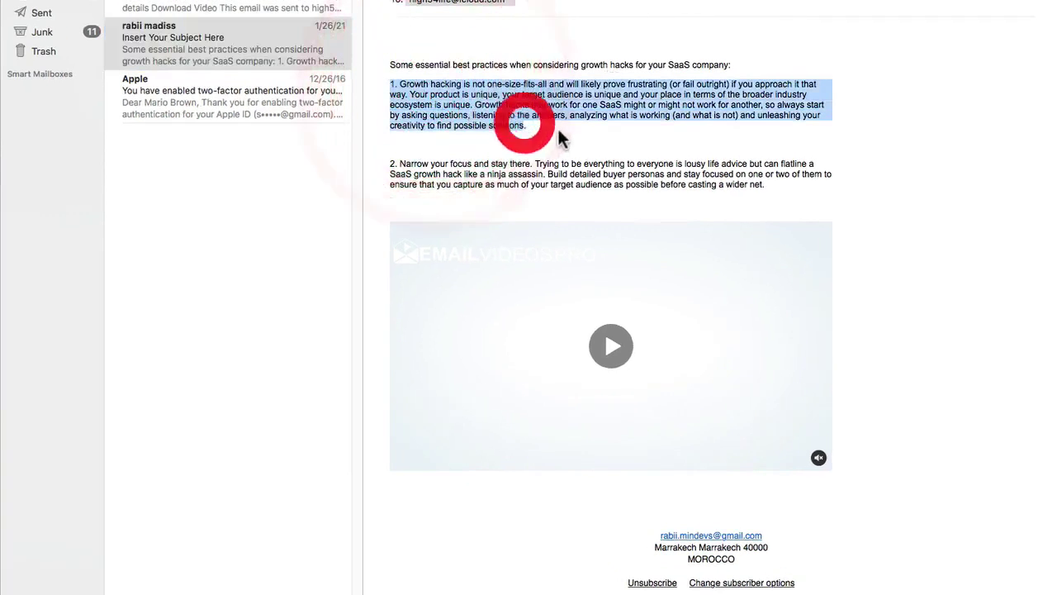
left_click(537, 126)
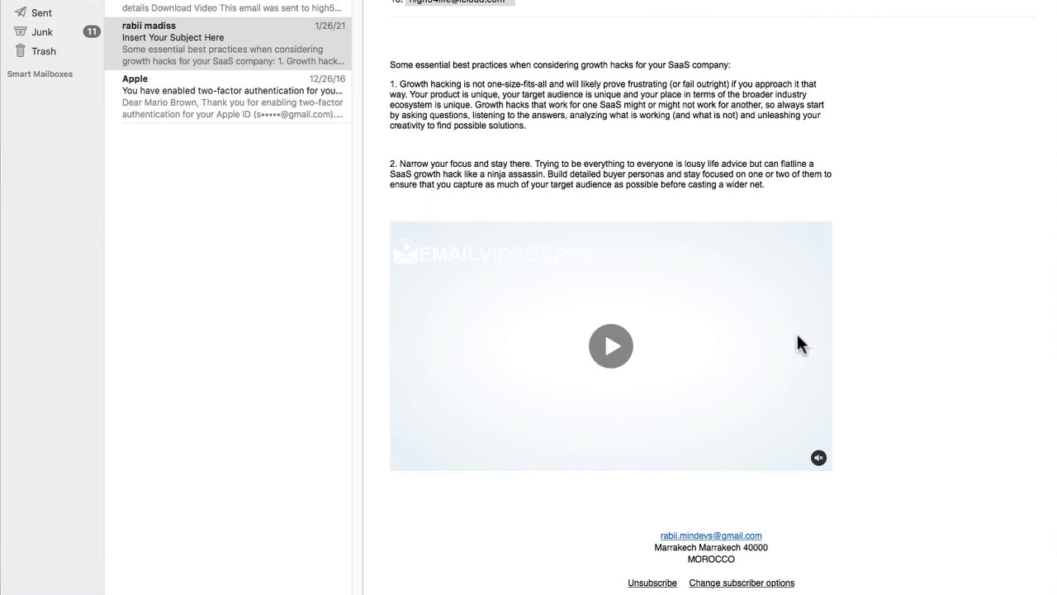
Play the embedded video, pause it at 0:06, and open the player's playback options.
left_click(612, 347)
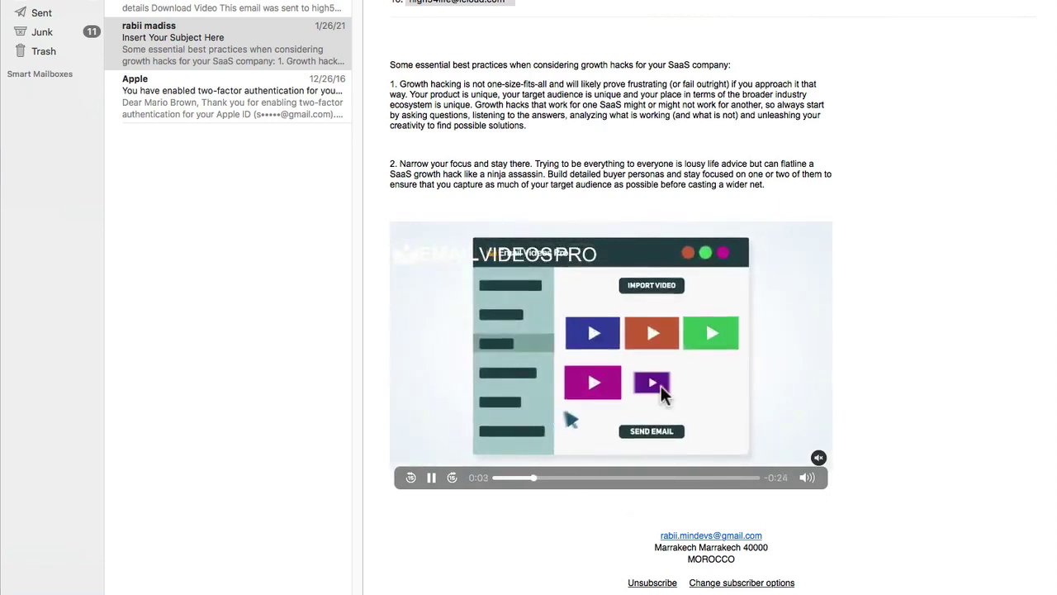
left_click(432, 477)
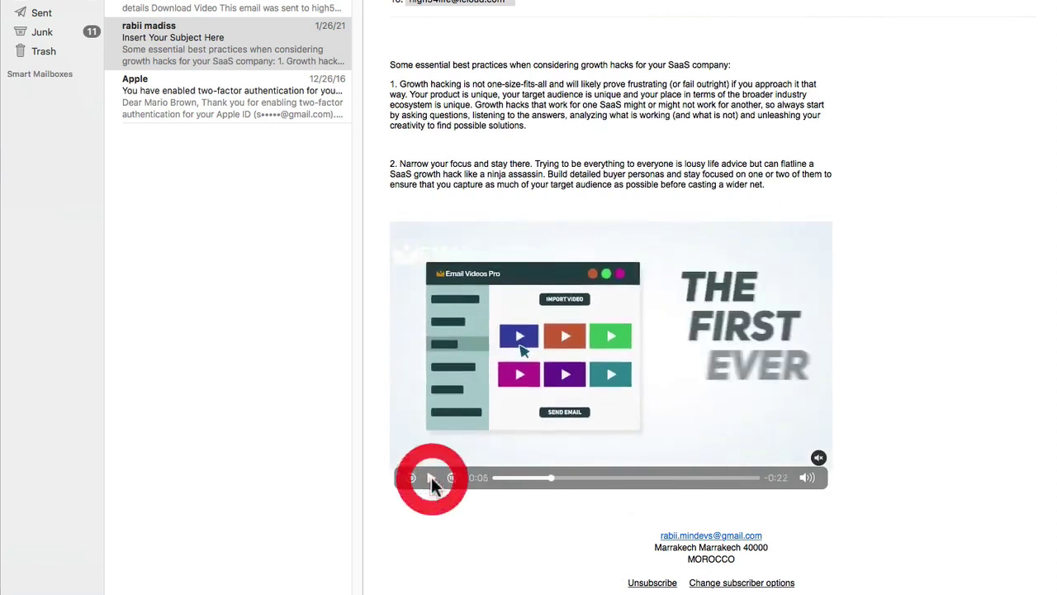
left_click(430, 479)
right_click(566, 374)
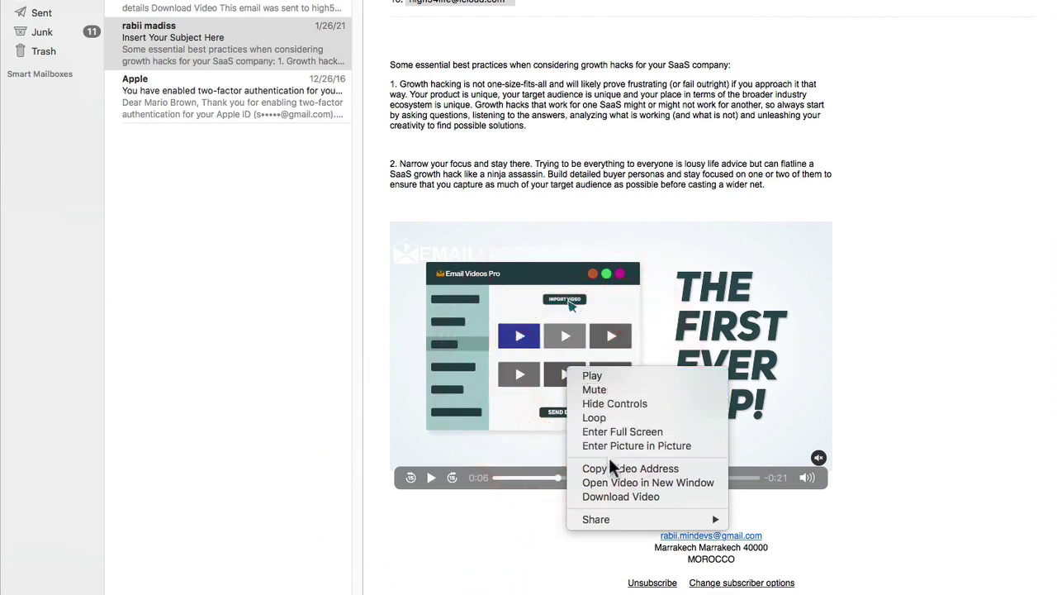
Dismiss the playback menu and return to the Email Videos Pro dashboard showing 18 videos, 19 clicks, 395 opens.
left_click(930, 318)
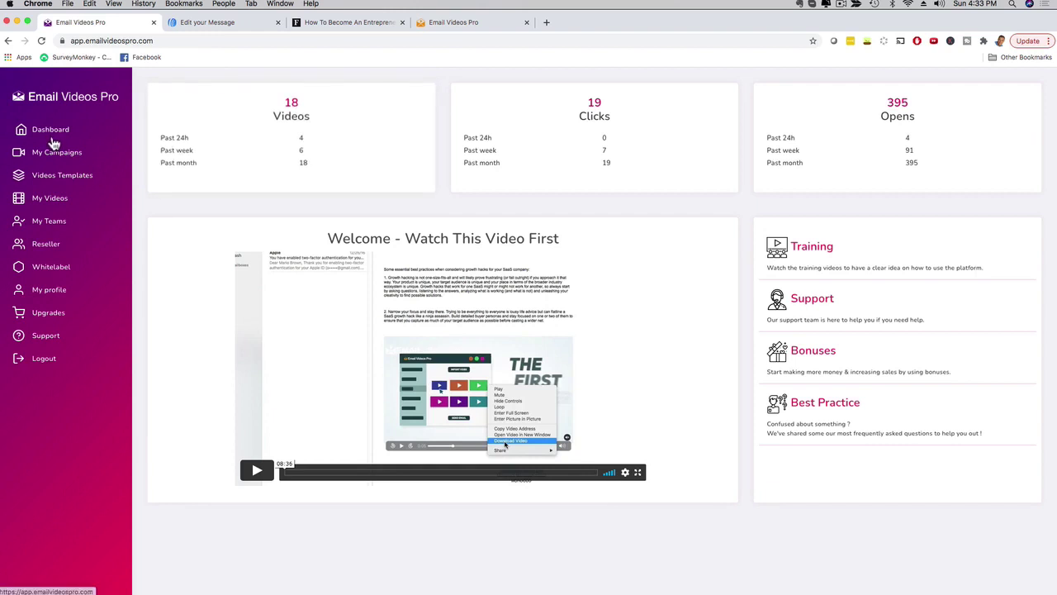
Create a new campaign with title 'Marketing Demo' and description 'Demo', continuing to Step 2 - Select Video.
left_click(52, 156)
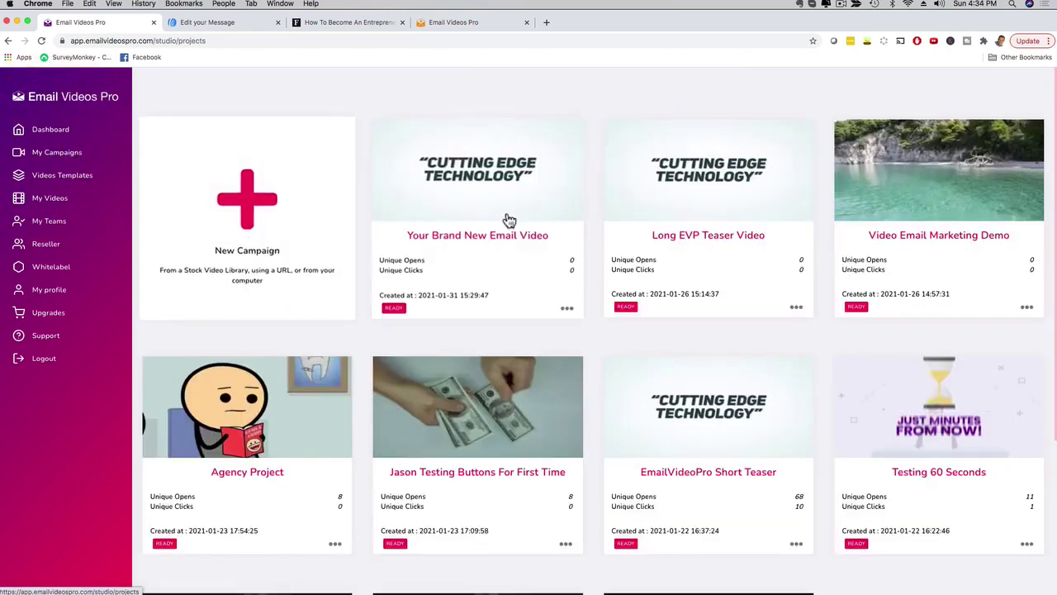
left_click(249, 209)
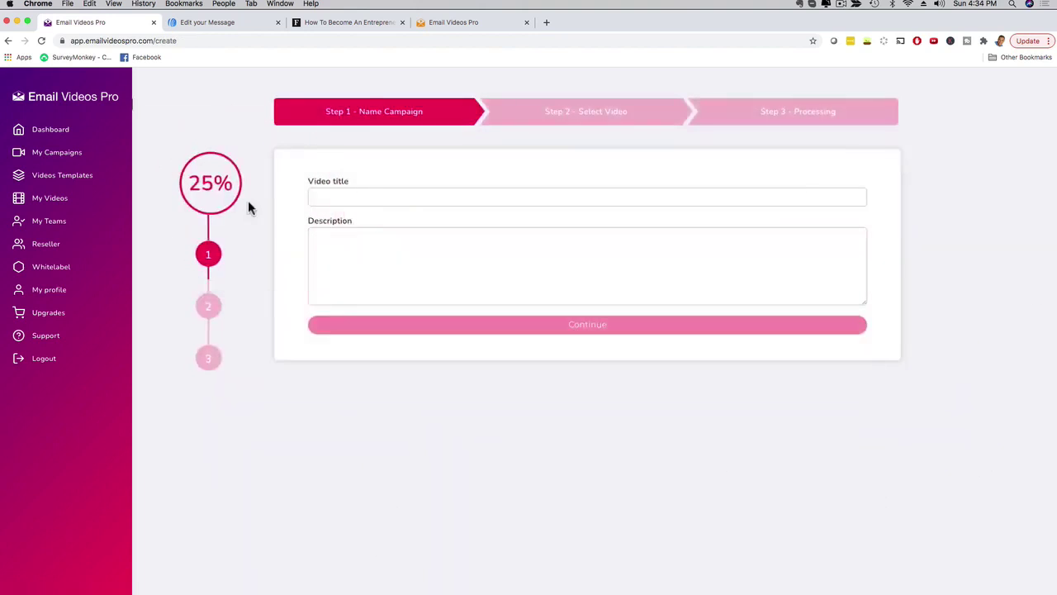
left_click(405, 197)
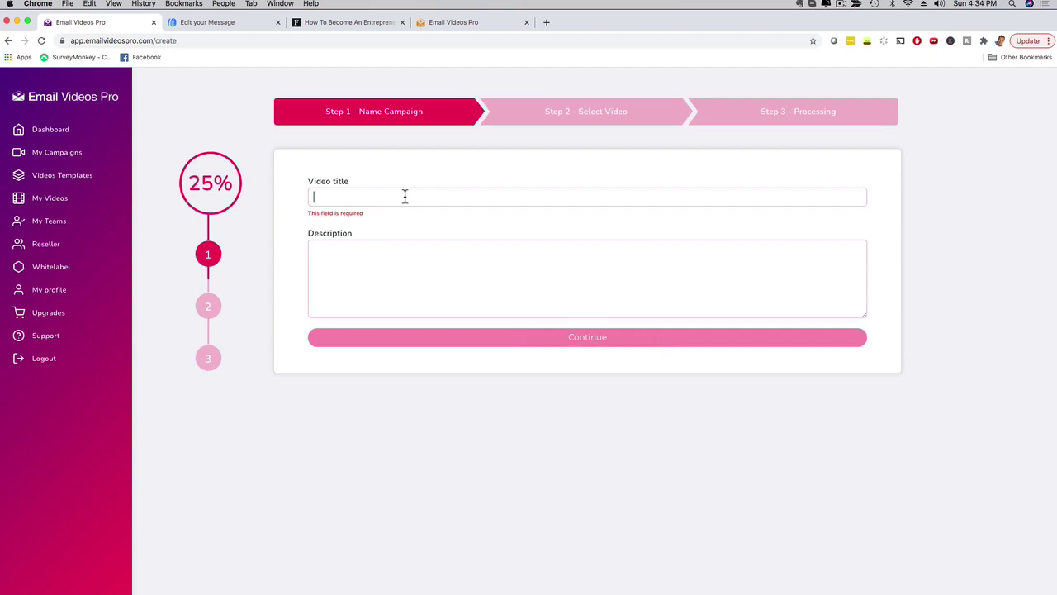
type("Marketing Demo")
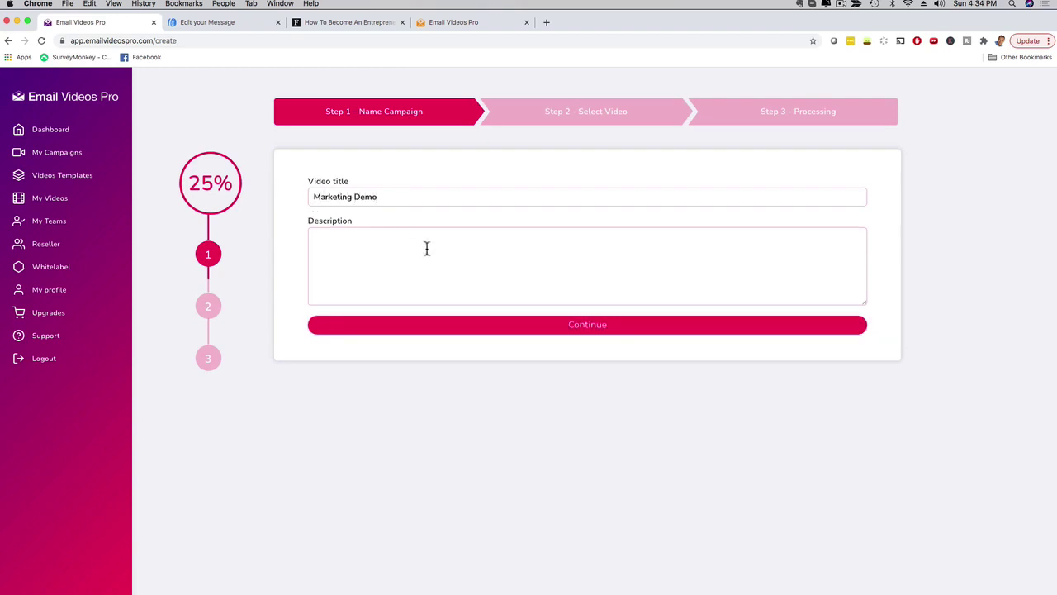
left_click(438, 254)
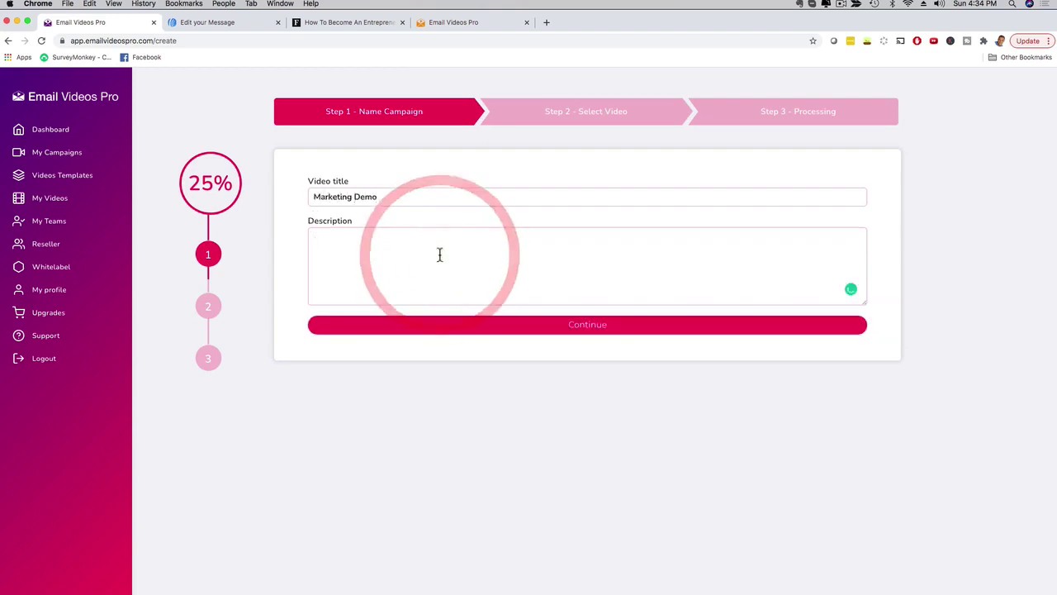
type("Demo")
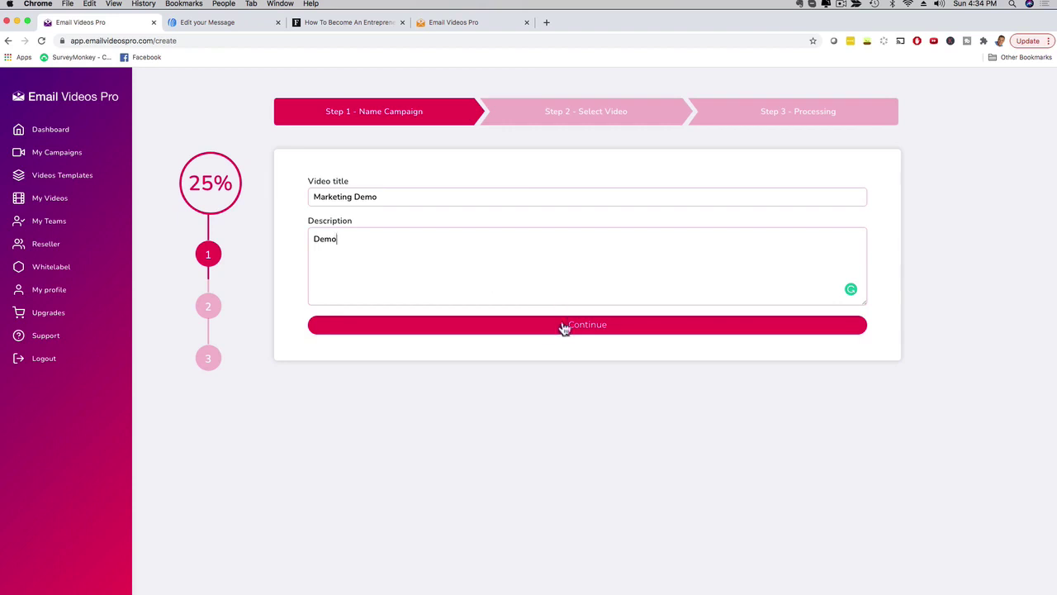
left_click(563, 326)
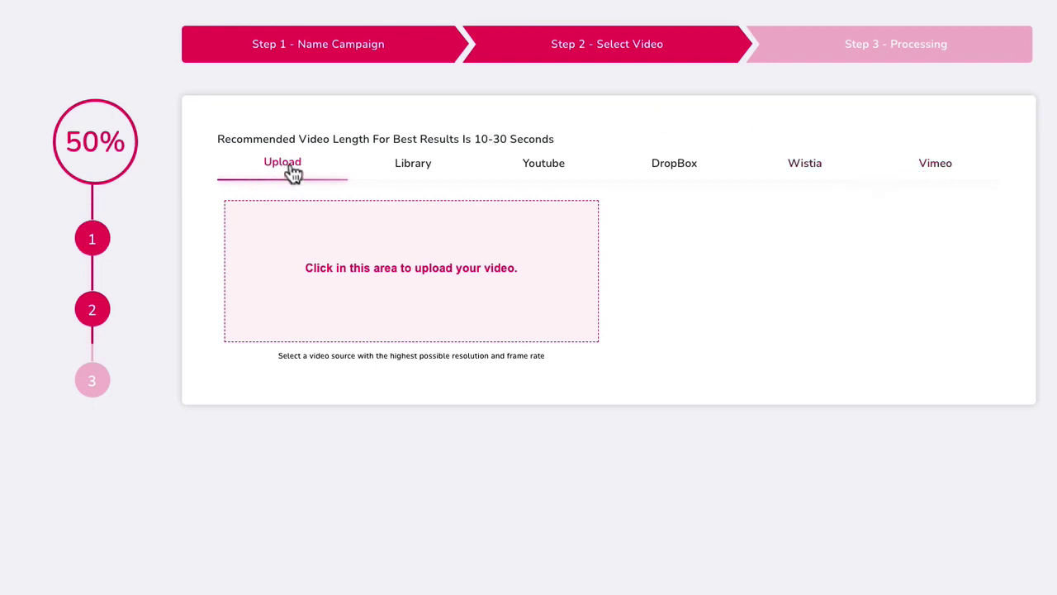
Search the stock Library for 'beach' and scroll the results, then switch to the Upload source.
left_click(411, 174)
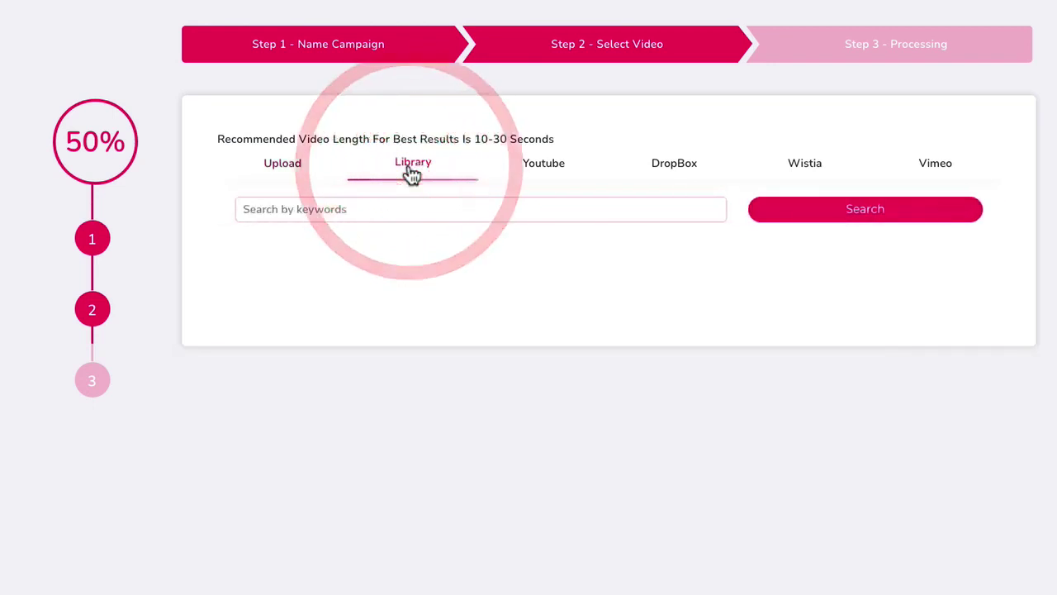
left_click(361, 209)
type("beach")
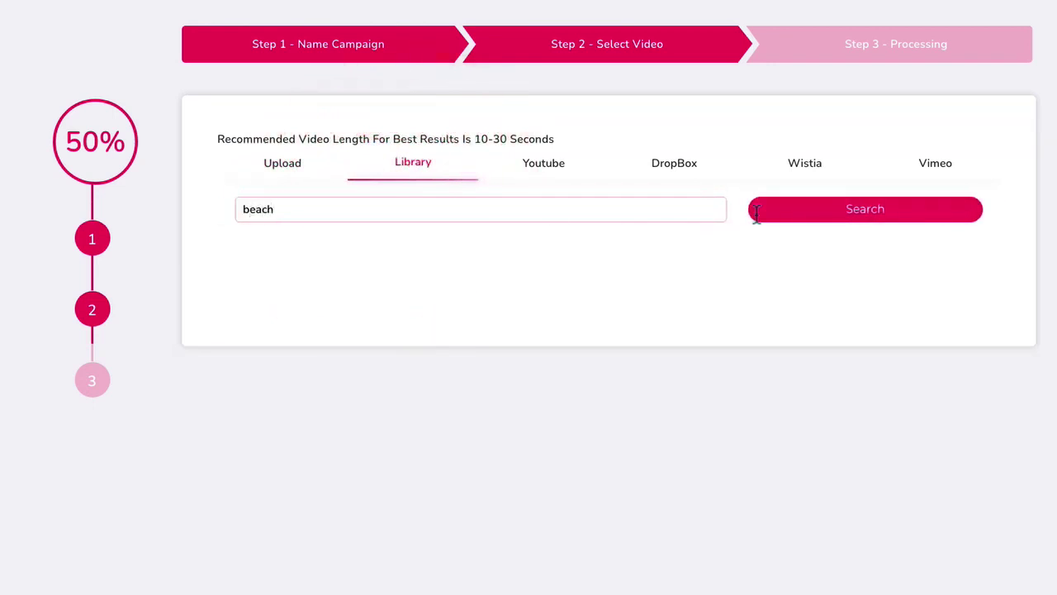
left_click(814, 215)
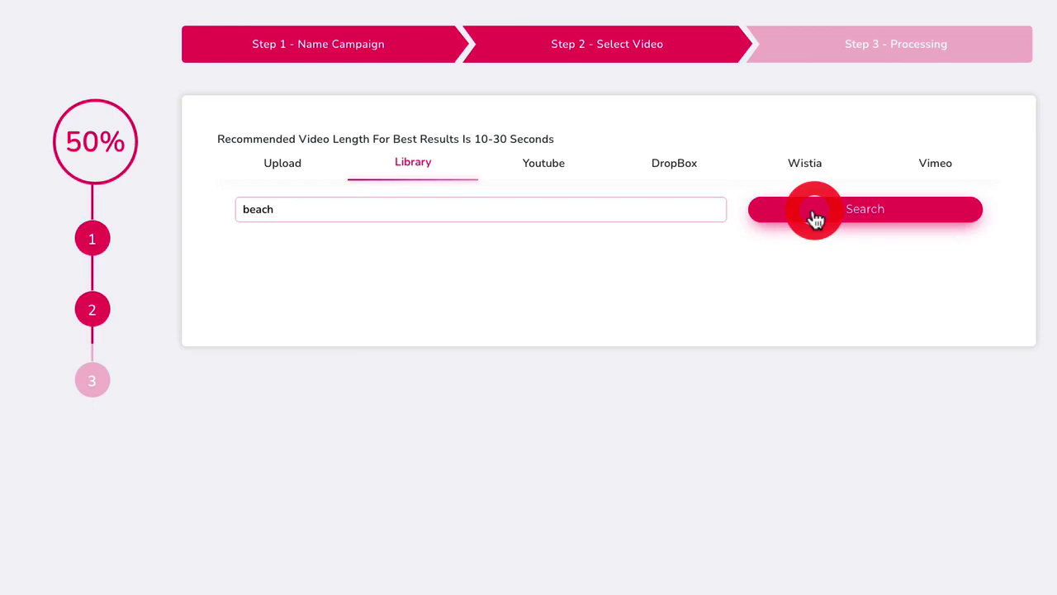
scroll(583, 344, "down", 15)
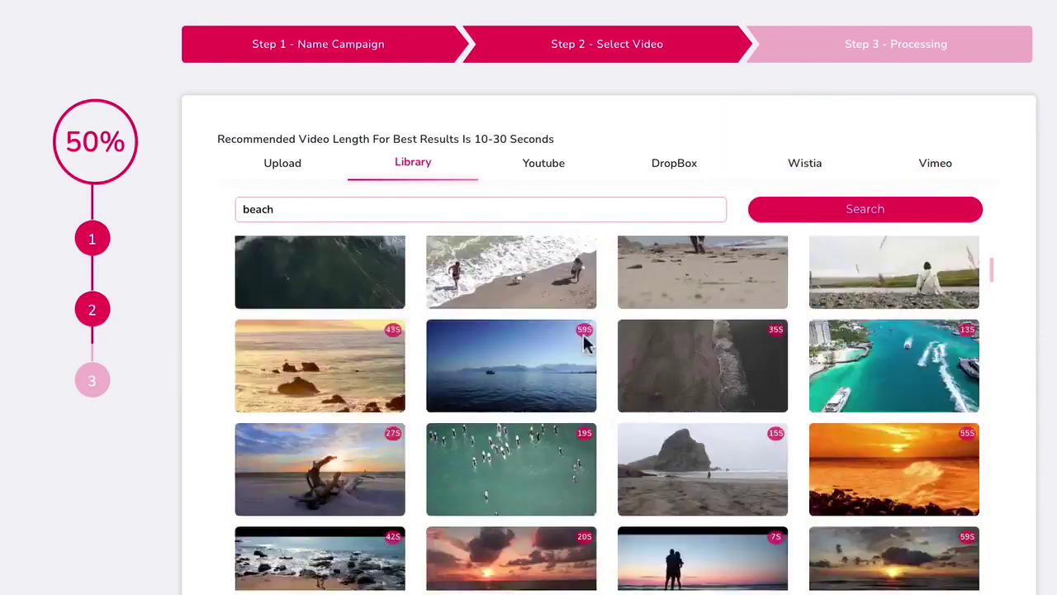
scroll(558, 349, "down", 10)
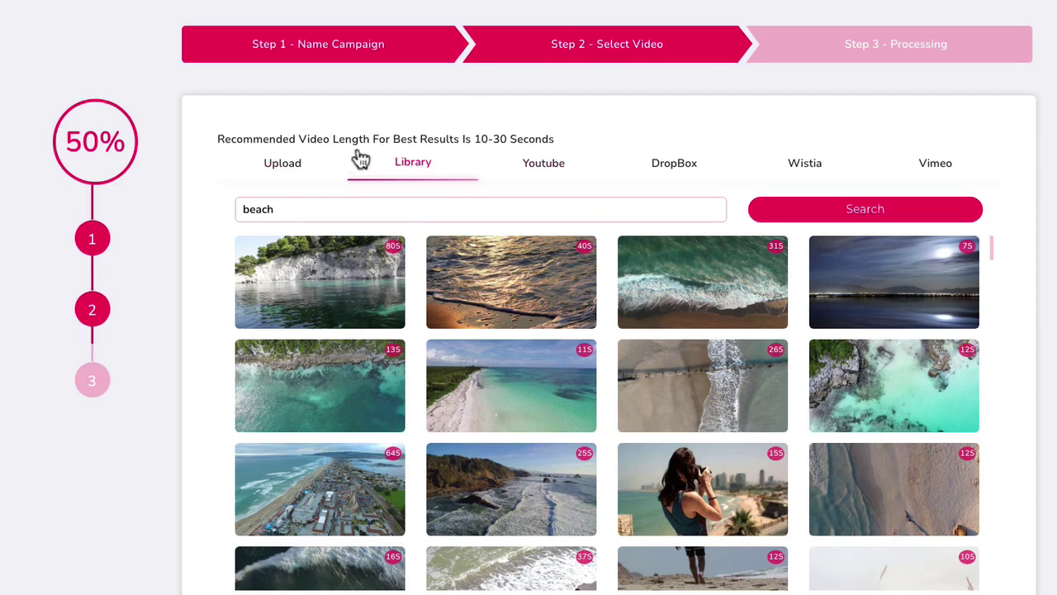
left_click(283, 169)
Choose 'Email videos Pro Teaser (For Mail).mp4' from Downloads as the campaign video.
left_click(388, 271)
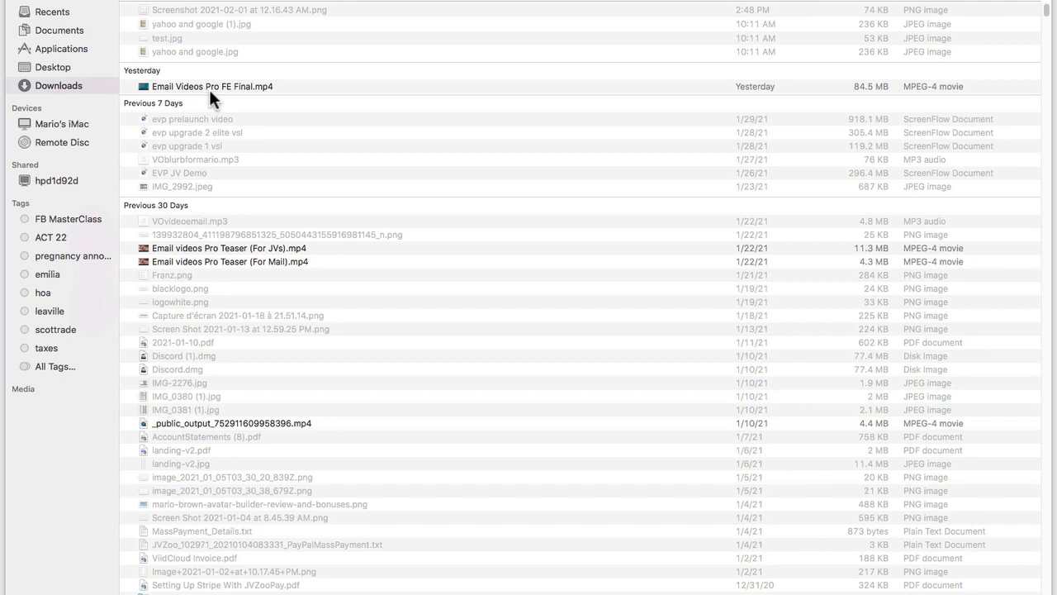
left_click(200, 247)
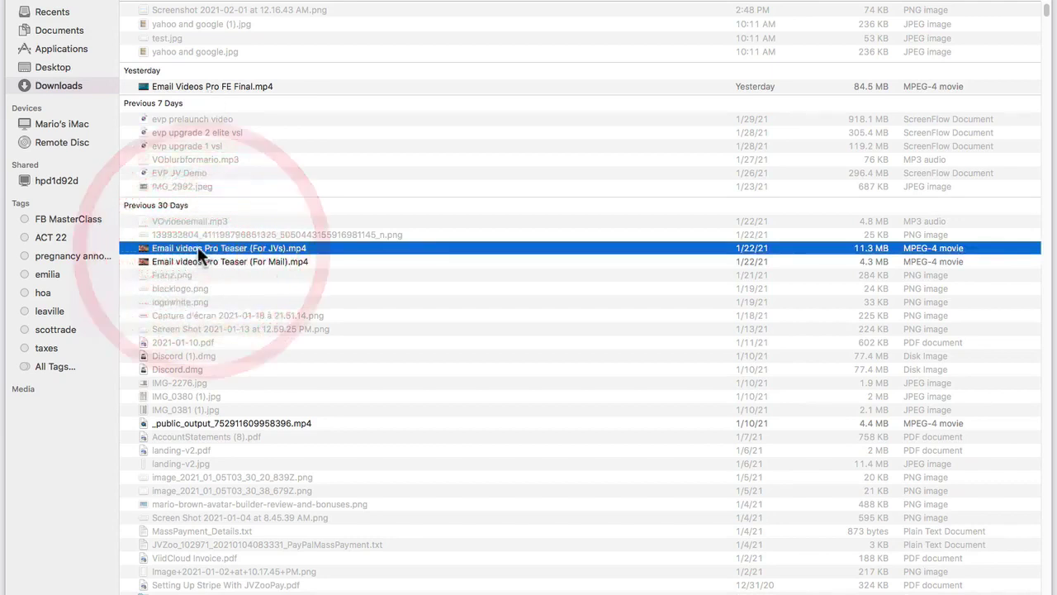
left_click(202, 261)
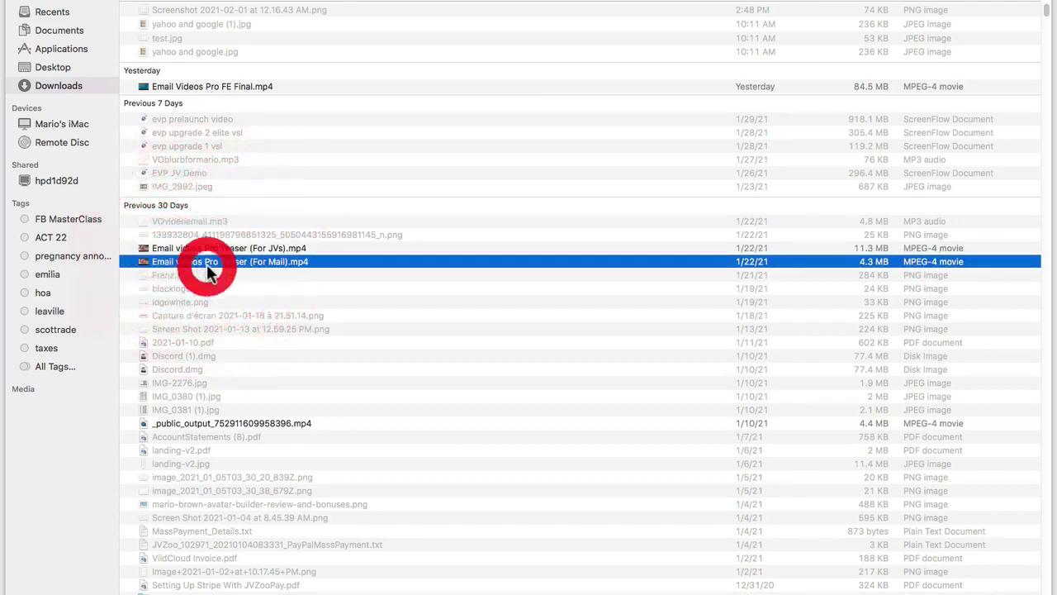
key("Return")
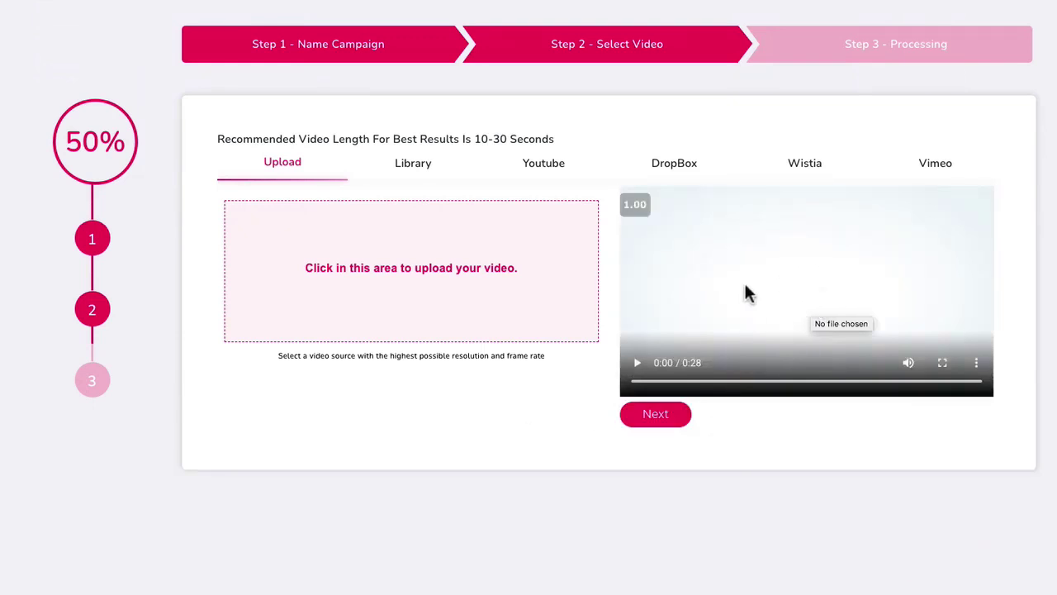
Play and scrub the 0:28 preview to check it, then send the video on to processing.
left_click(637, 363)
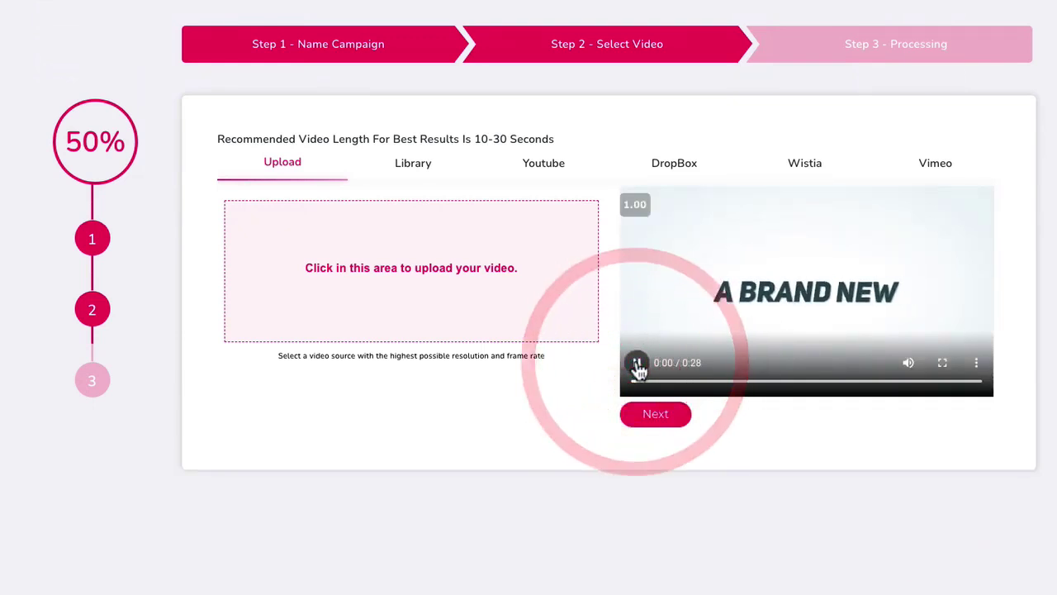
left_click(636, 363)
left_click(758, 382)
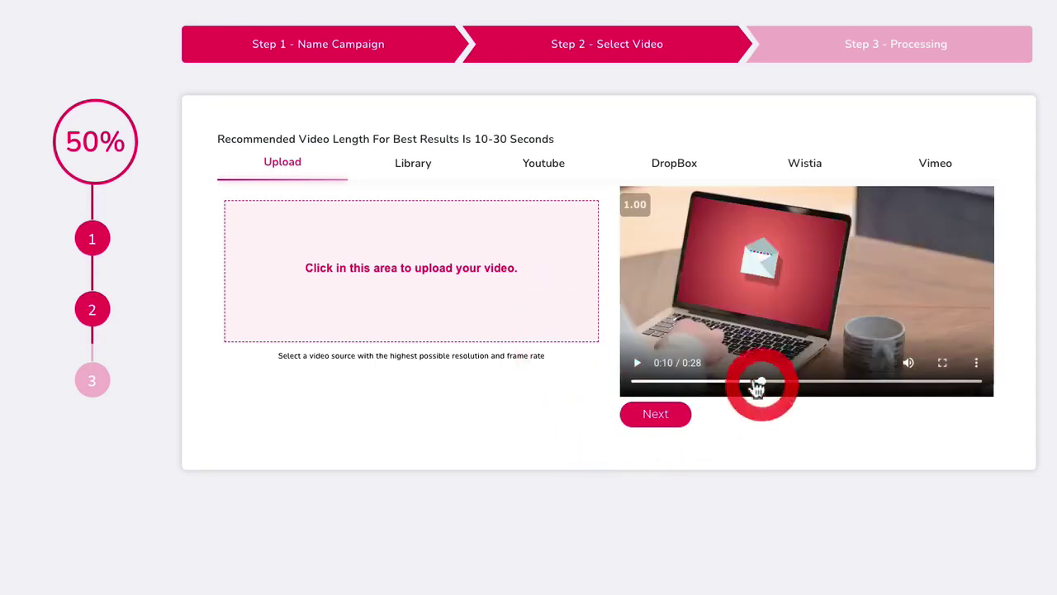
left_click(781, 381)
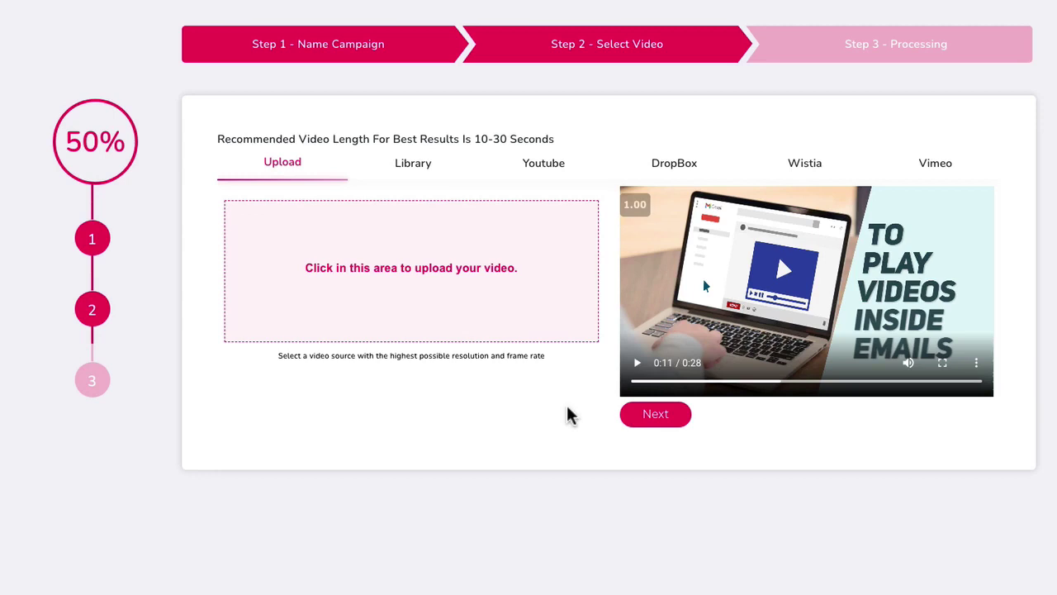
left_click(654, 417)
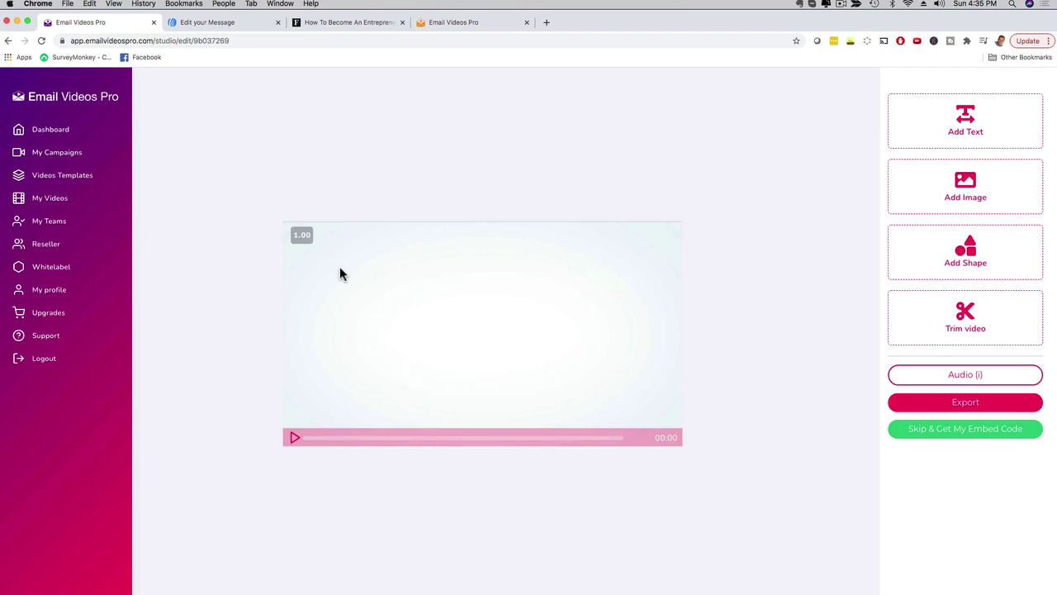
left_click(297, 442)
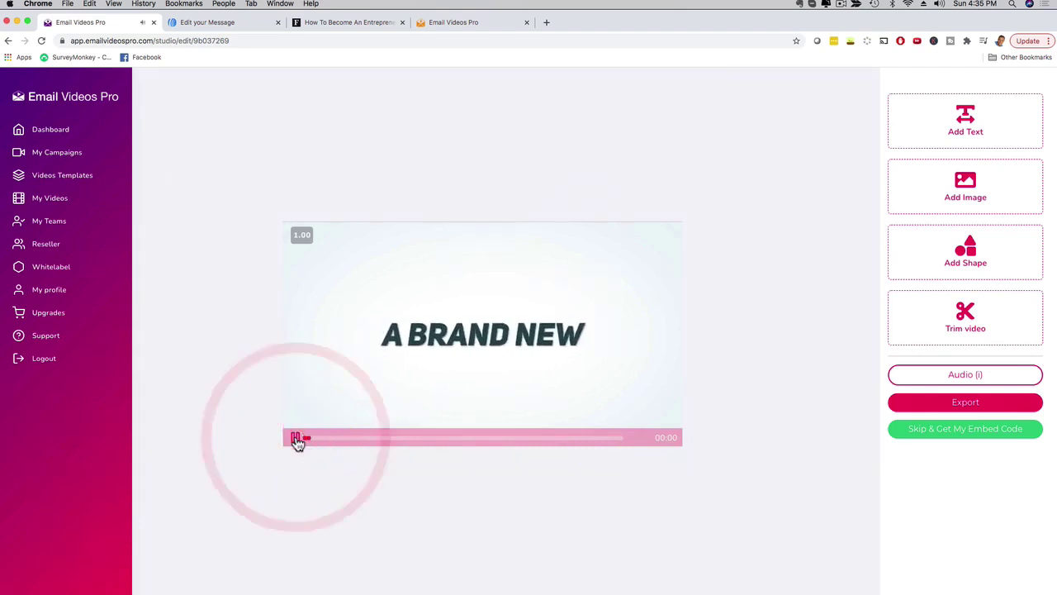
left_click(297, 439)
left_click(365, 437)
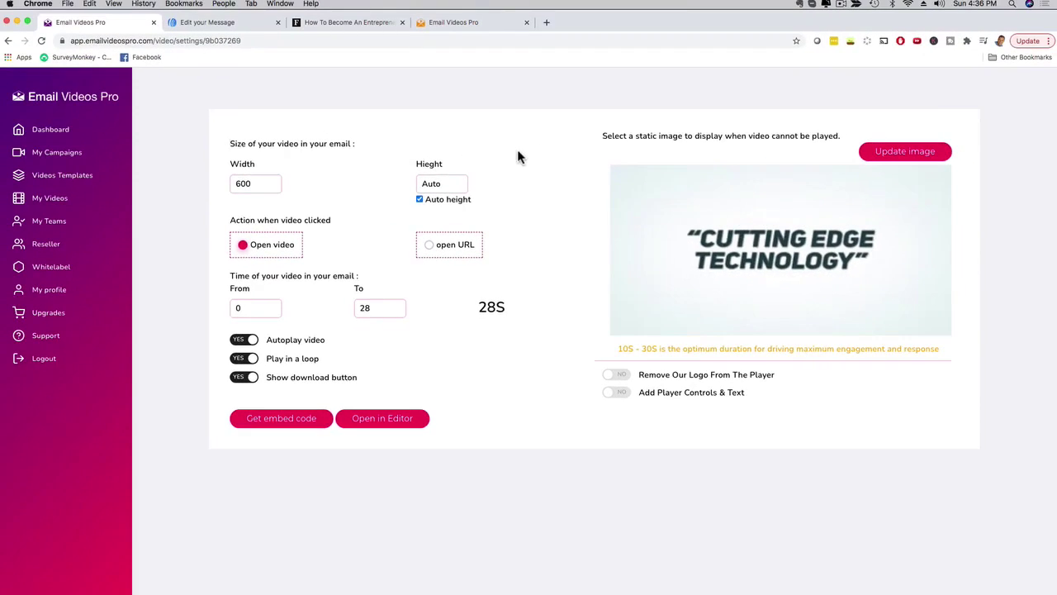
Generate the embed code for the 600-wide, 0–28 s, autoplaying, looping video.
left_click(274, 421)
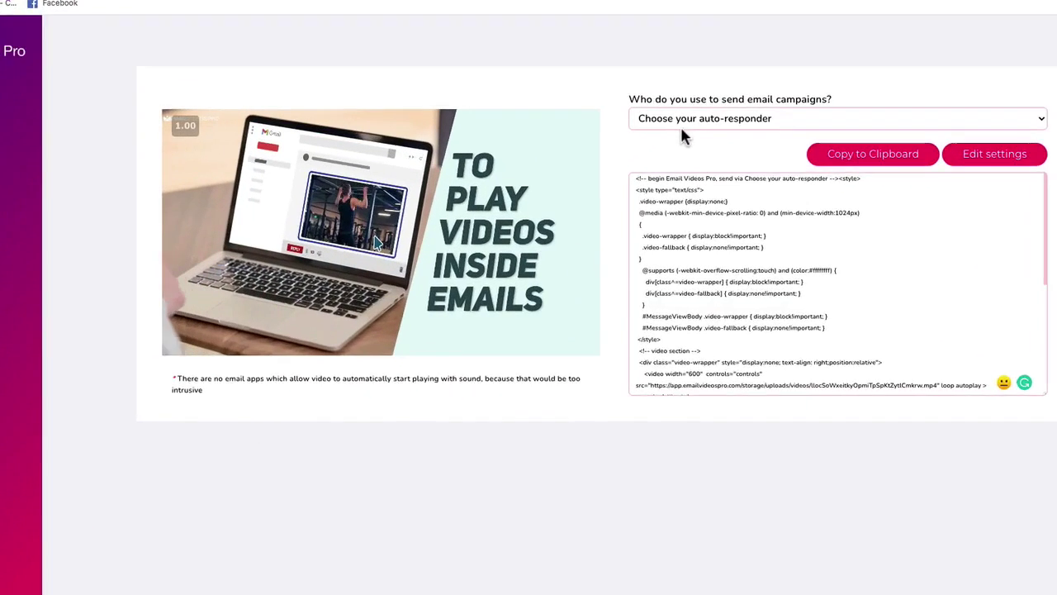
Set the embed page's auto-responder to AWeber.
left_click(684, 121)
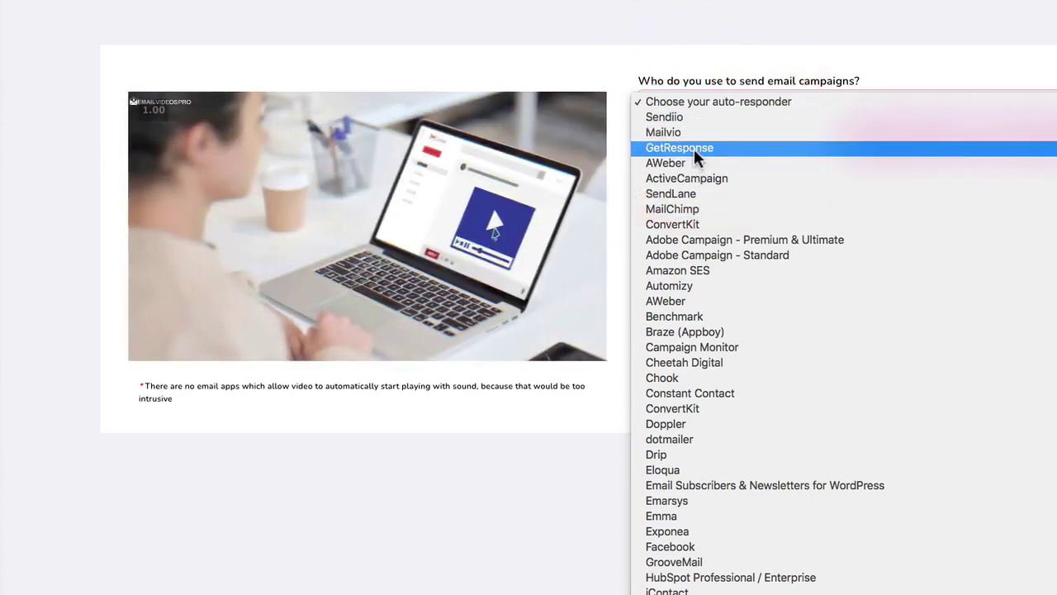
left_click(673, 163)
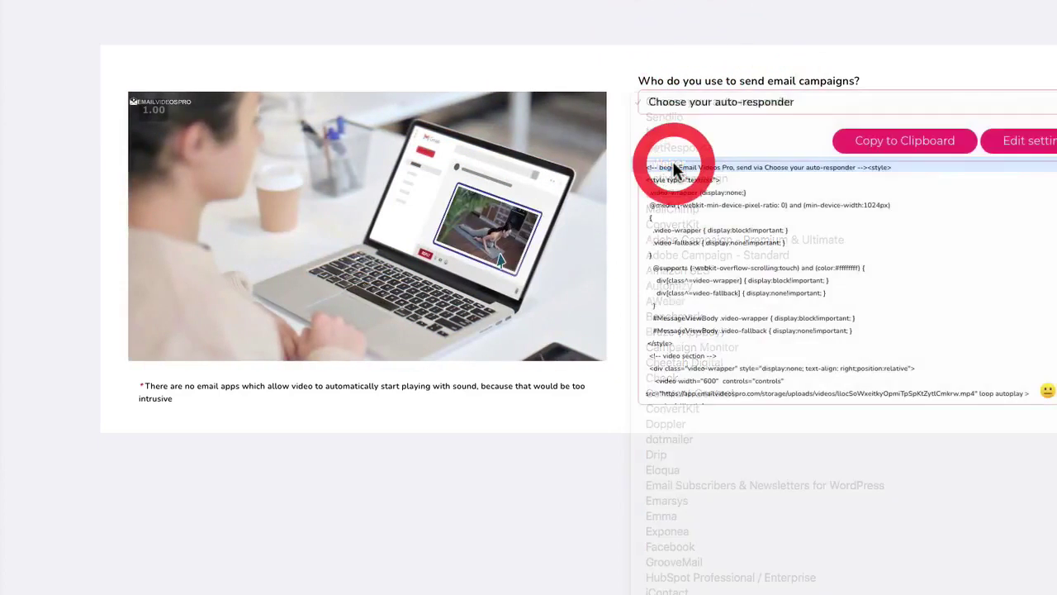
left_click(680, 99)
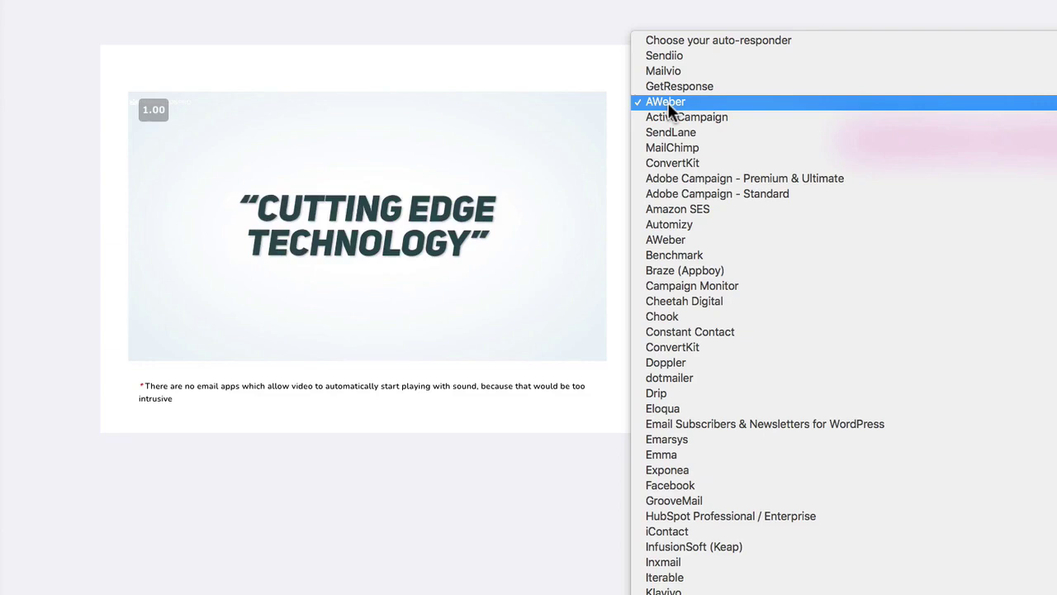
left_click(668, 102)
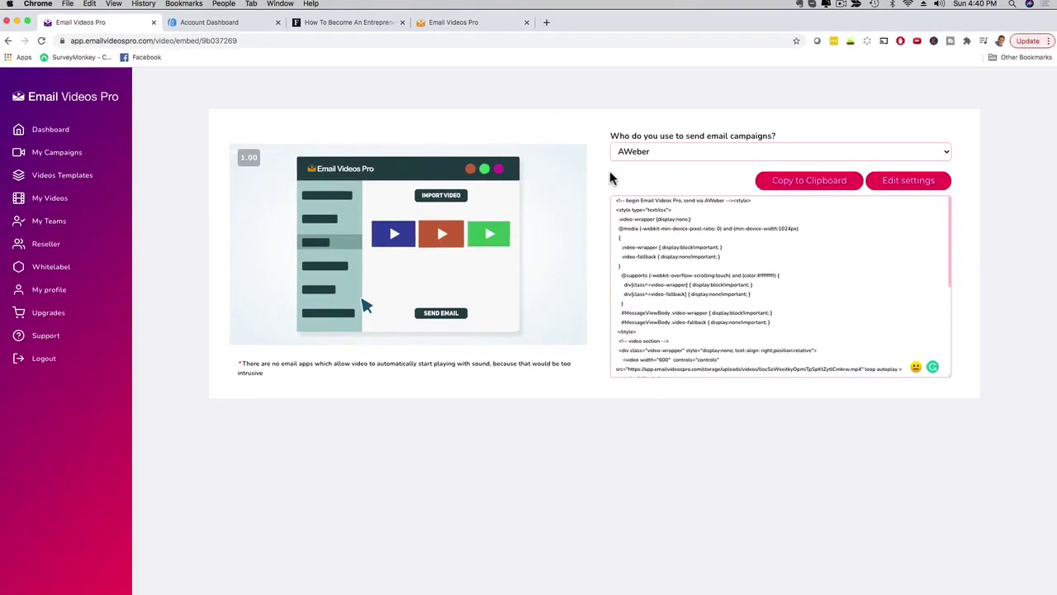
Copy the AWeber embed code to the clipboard and go to the AWeber tab.
left_click(807, 182)
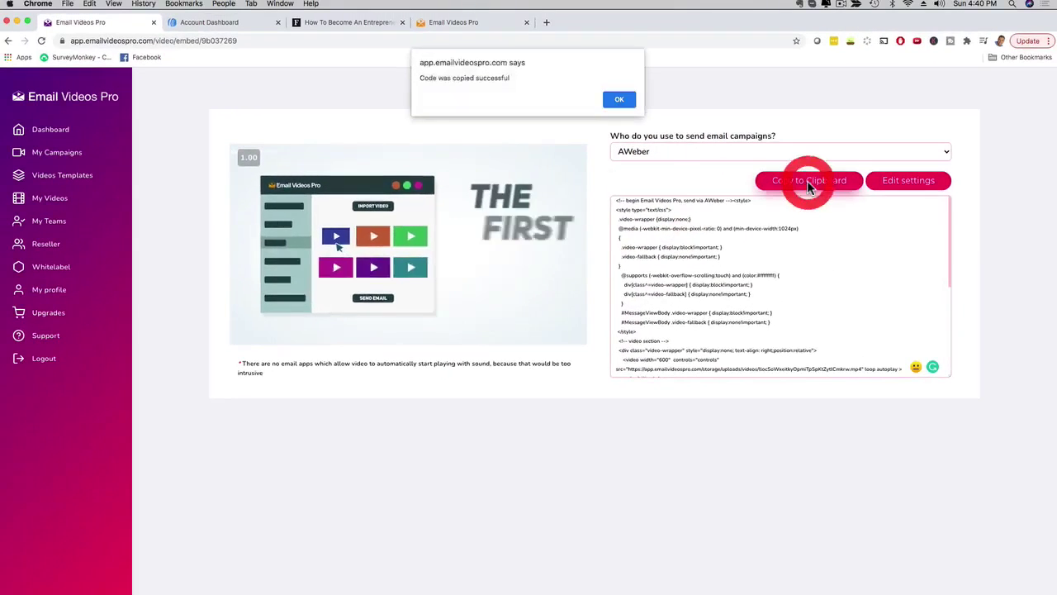
left_click(619, 100)
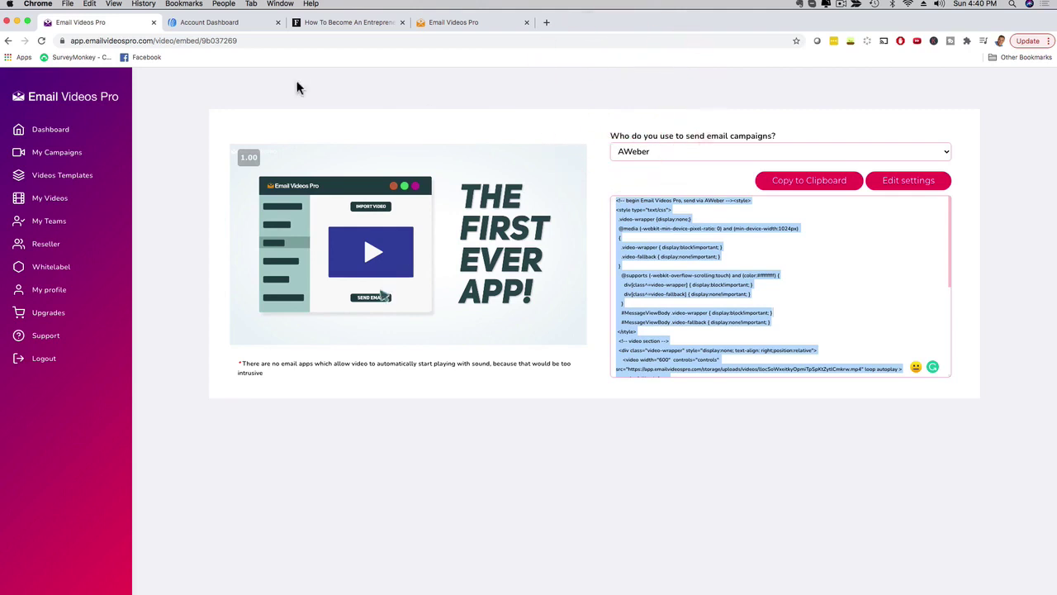
left_click(207, 23)
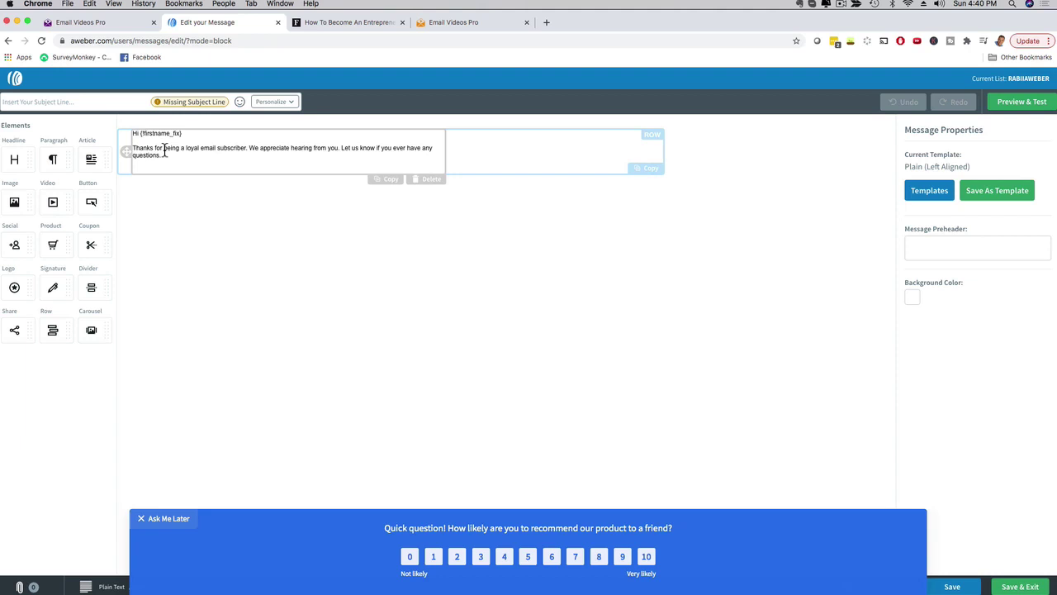
Replace the message's default thank-you text with the Forbes paragraph about successful startups.
left_click(320, 25)
left_click(418, 284)
left_click_drag(435, 429, 314, 361)
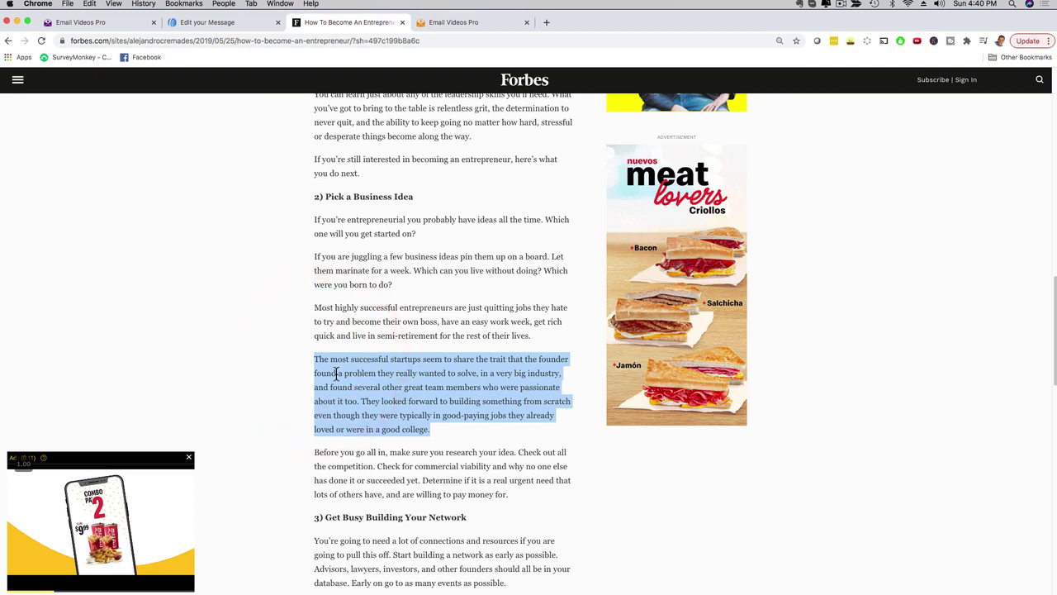
left_click(207, 22)
left_click(199, 146)
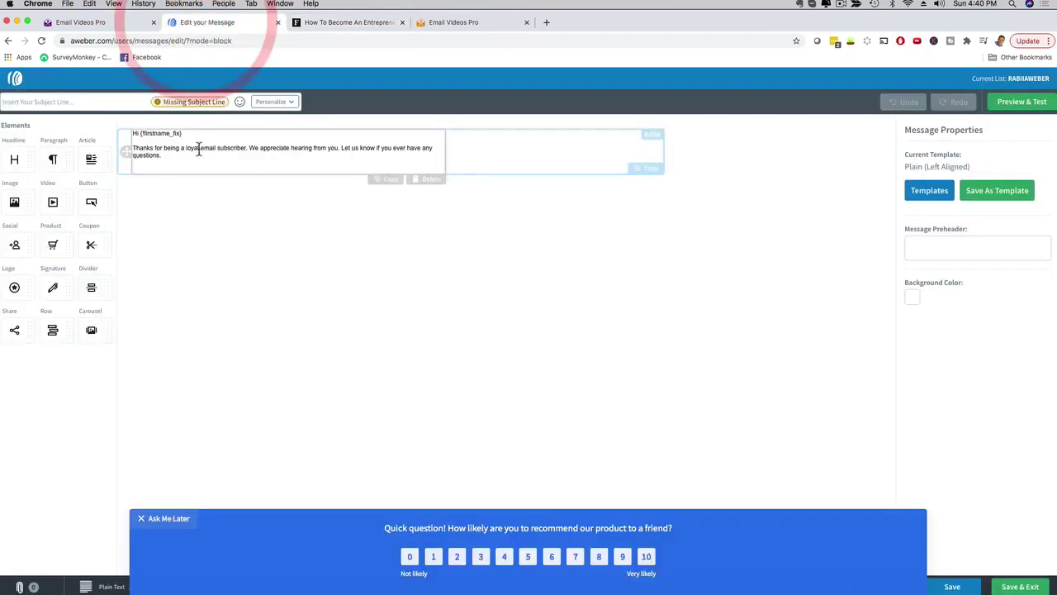
triple_click(154, 147)
key("ctrl+a")
key("ctrl+v")
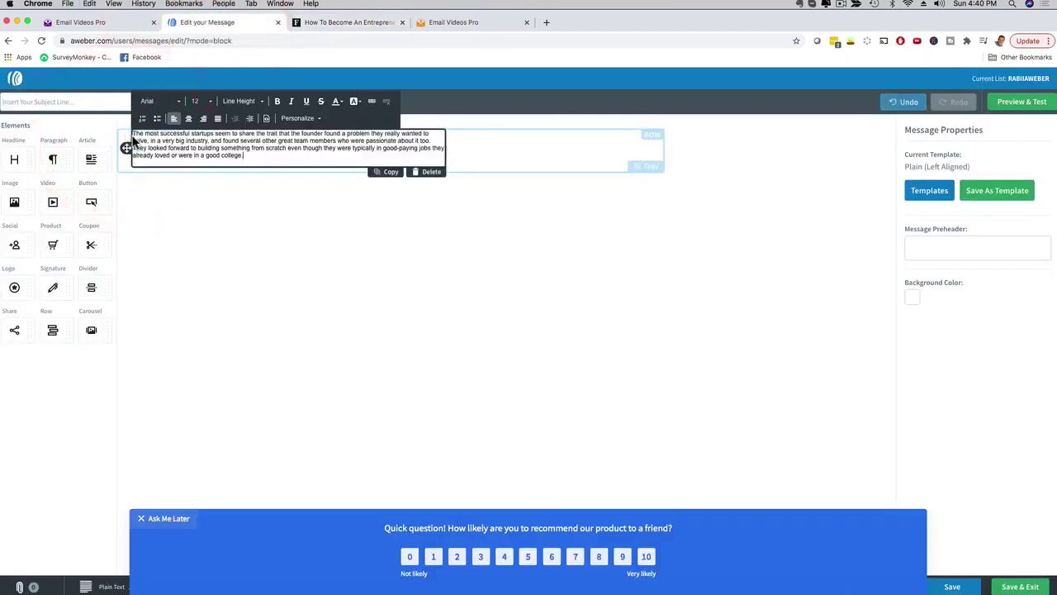
Add an empty Paragraph block below the text and open its HTML source editor.
left_click(248, 244)
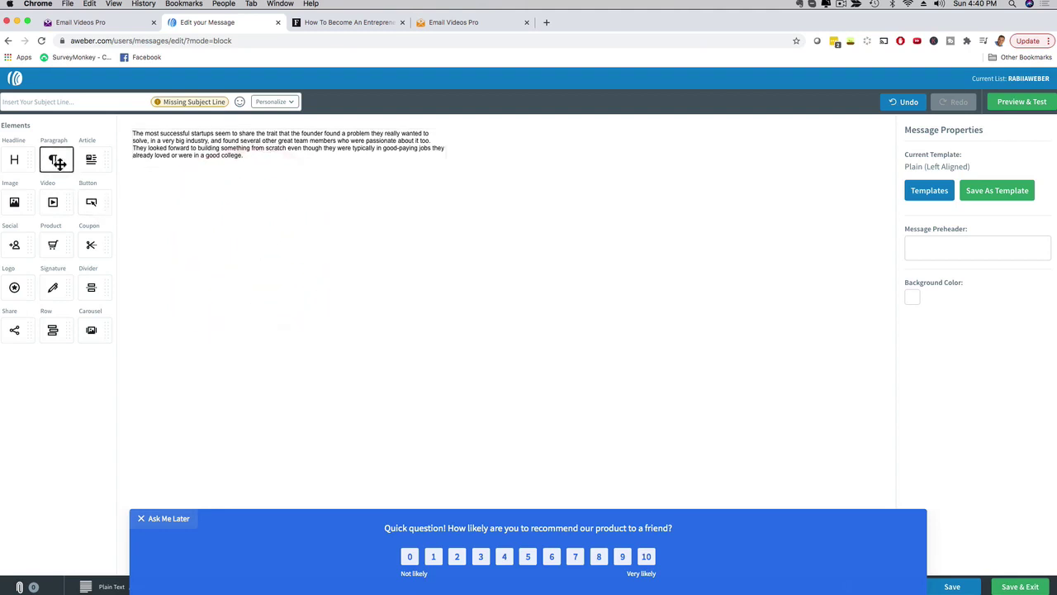
left_click_drag(56, 163, 161, 165)
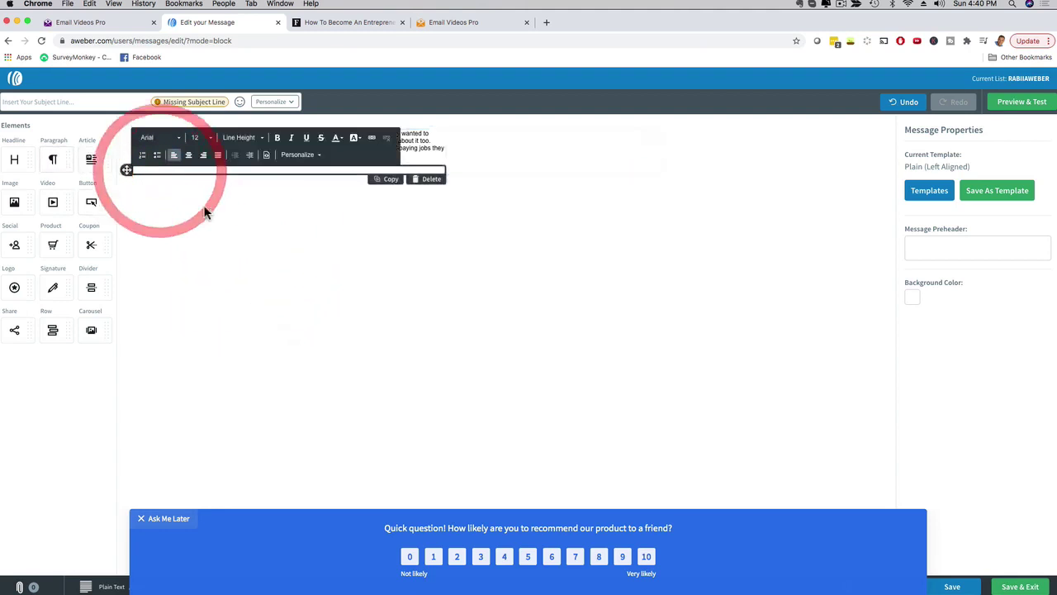
left_click(266, 155)
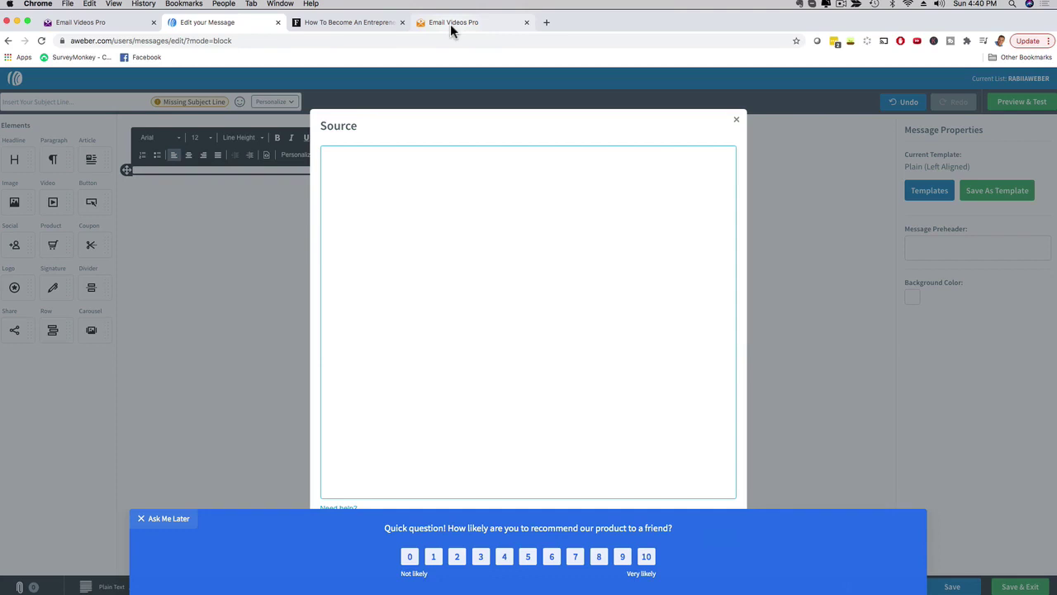
Copy the Email Videos Pro embed code again and paste it into the block's source.
left_click(113, 24)
left_click(783, 180)
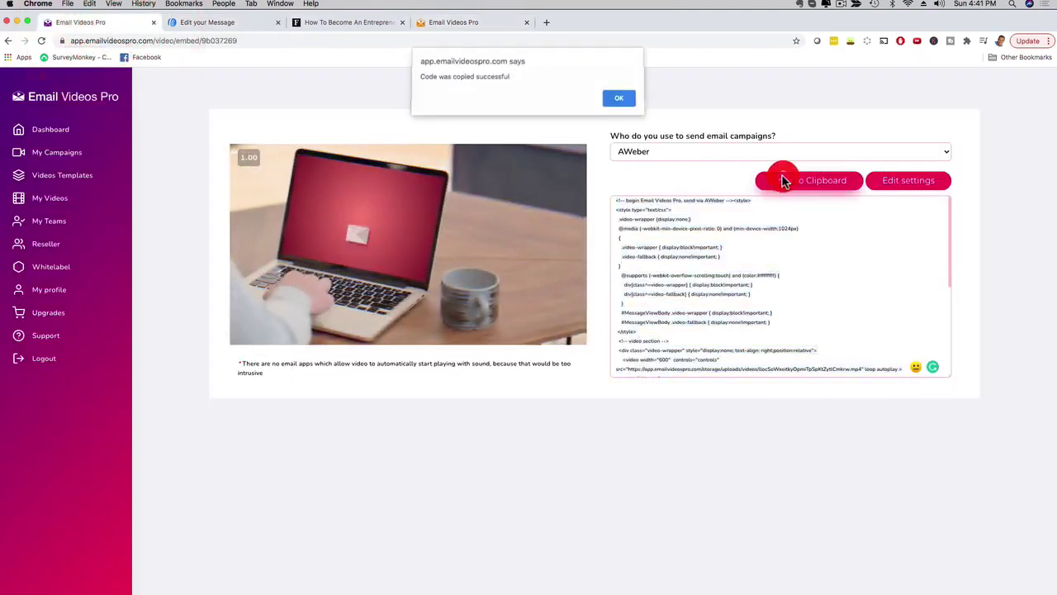
left_click(618, 99)
left_click(206, 25)
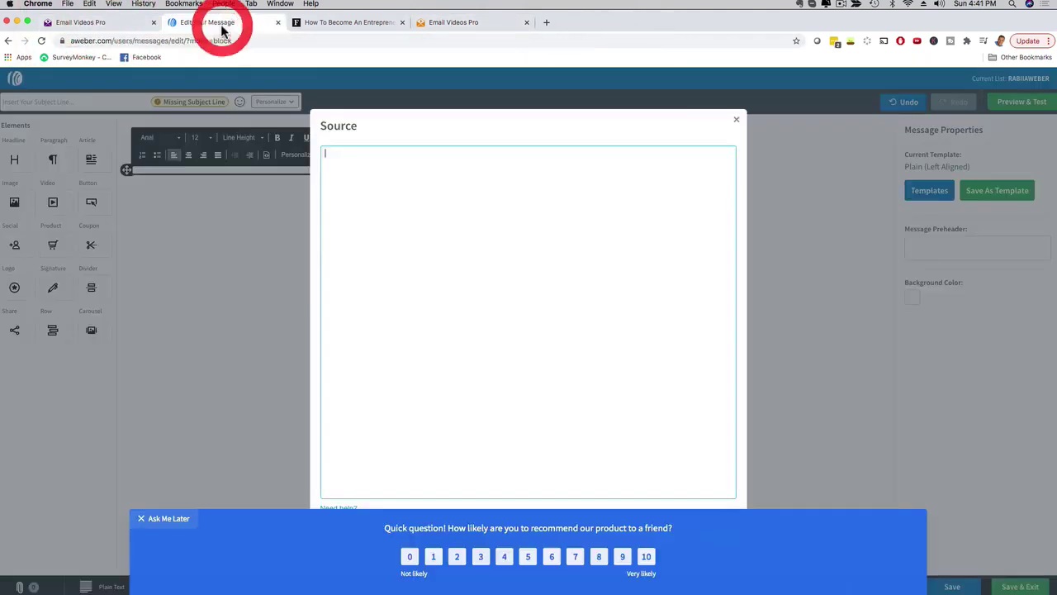
key("super+v")
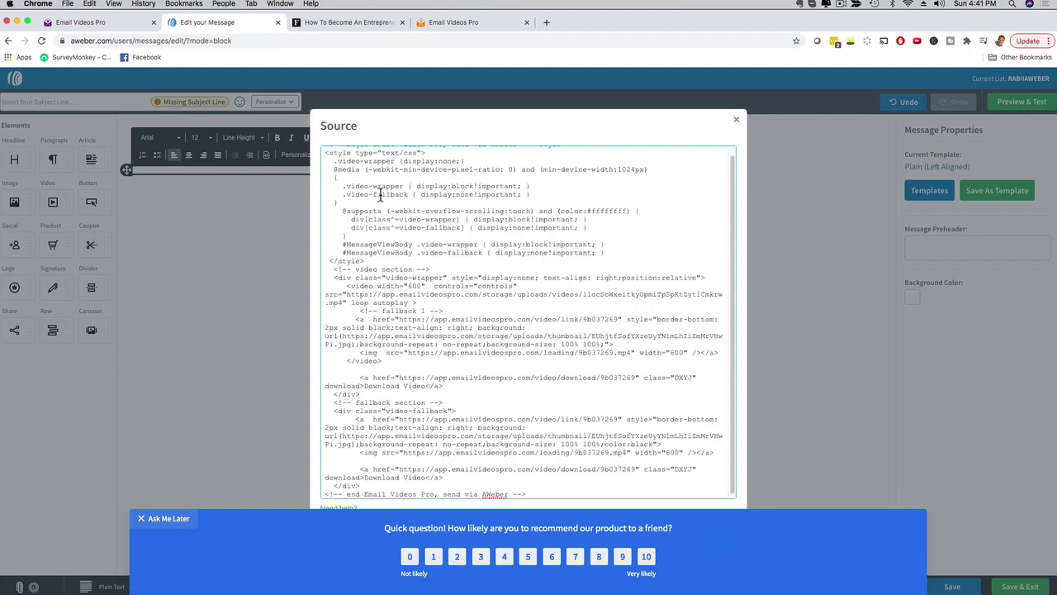
Dismiss the survey, confirm the source code, and pause the embedded 0:28 video preview.
left_click(145, 522)
left_click(719, 538)
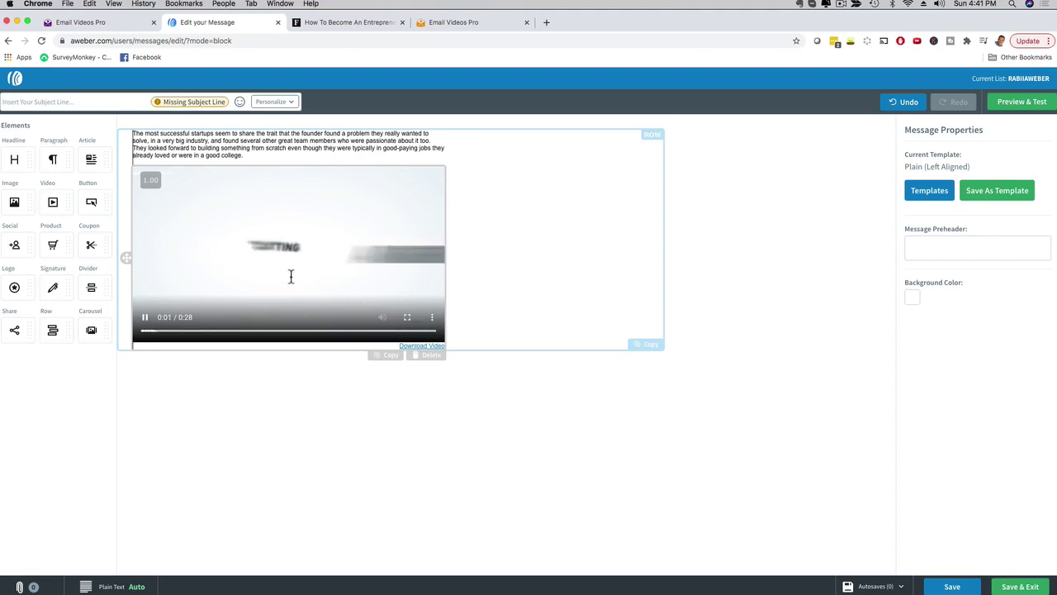
left_click(144, 316)
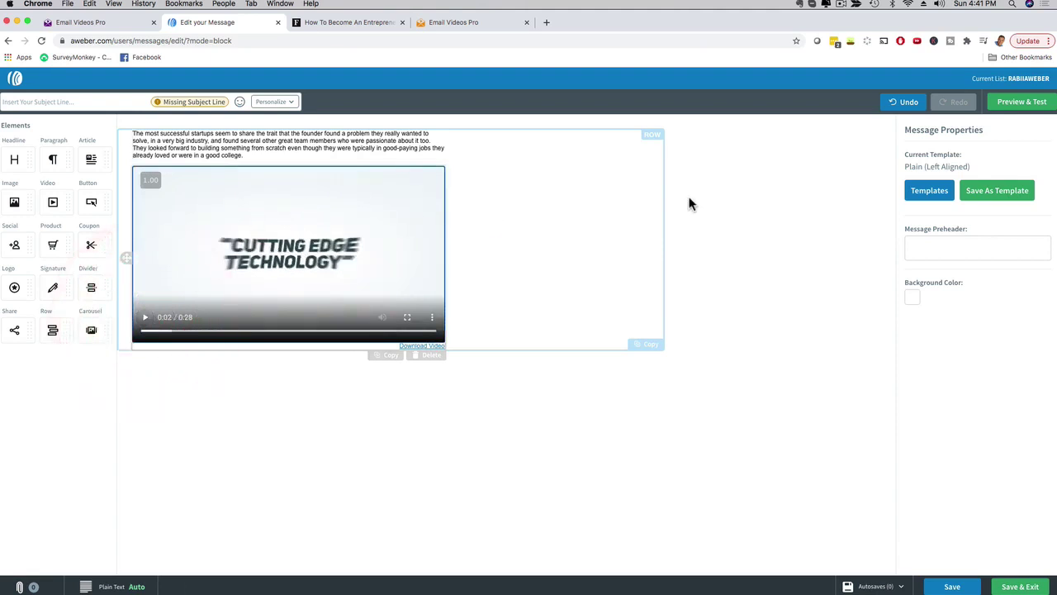
Replace AWeber's test address with the inbox address copied from Mail and send the test message.
left_click(1014, 107)
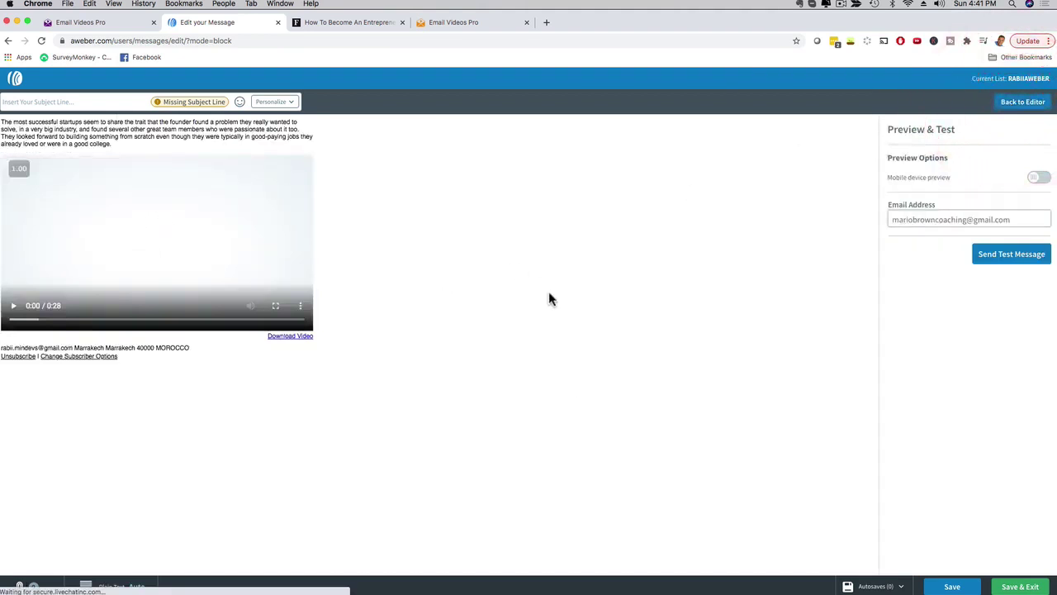
left_click(725, 585)
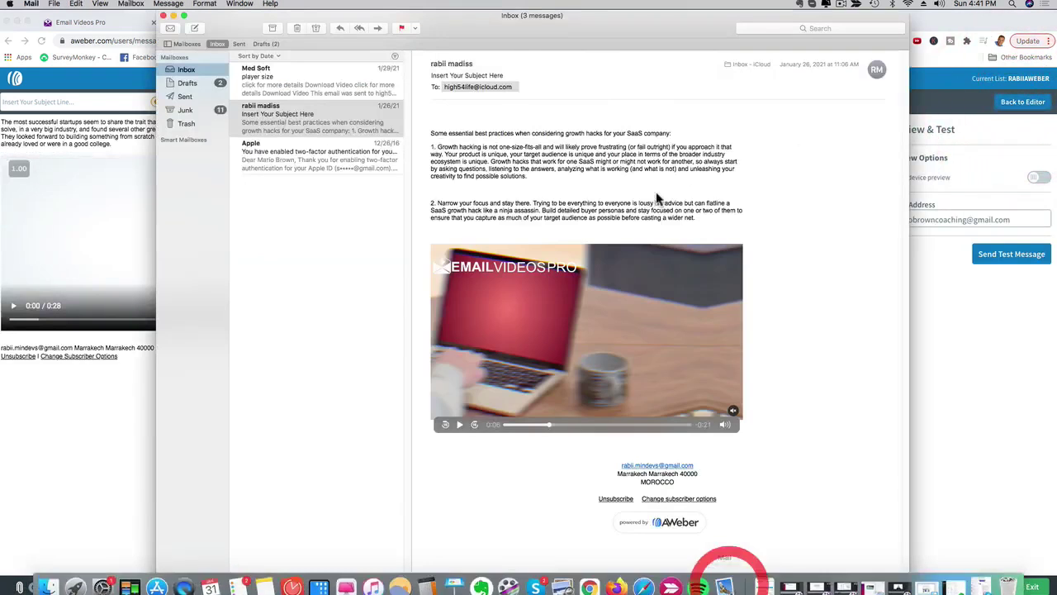
left_click(475, 87)
left_click(493, 108)
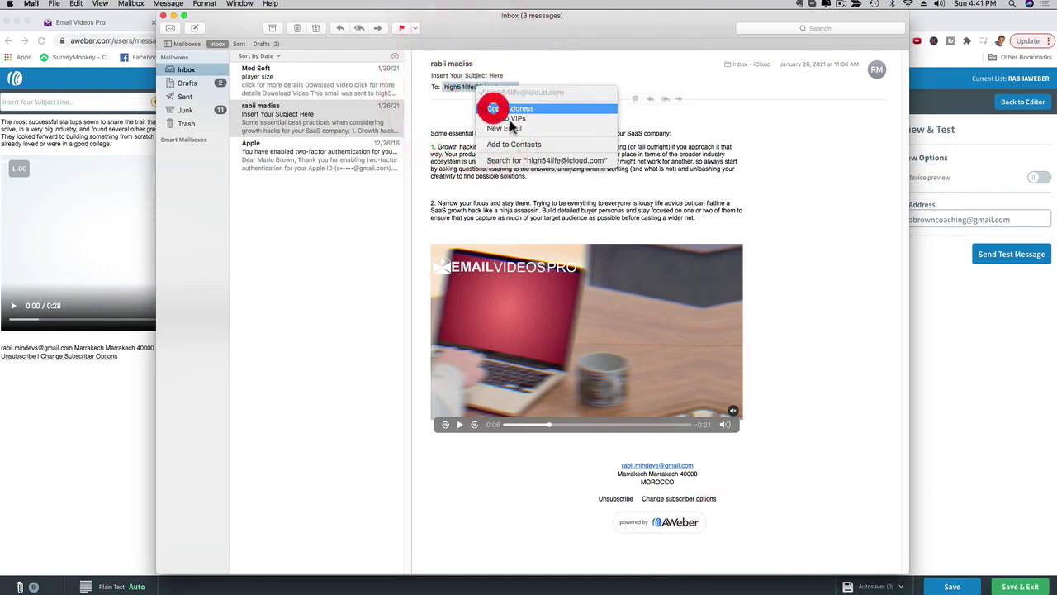
left_click(953, 325)
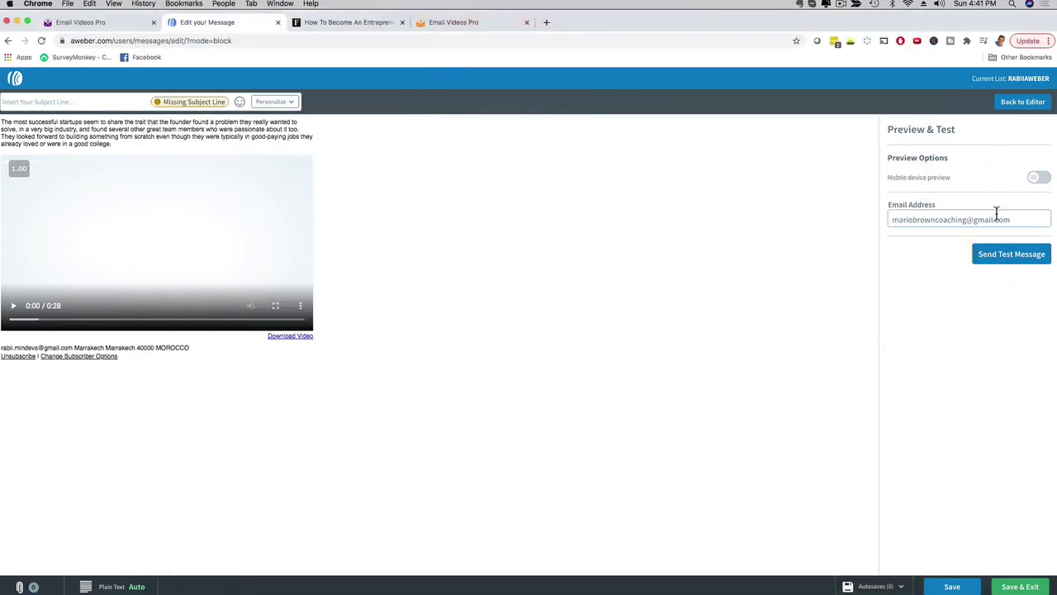
left_click_drag(1018, 218, 890, 211)
key("super+v")
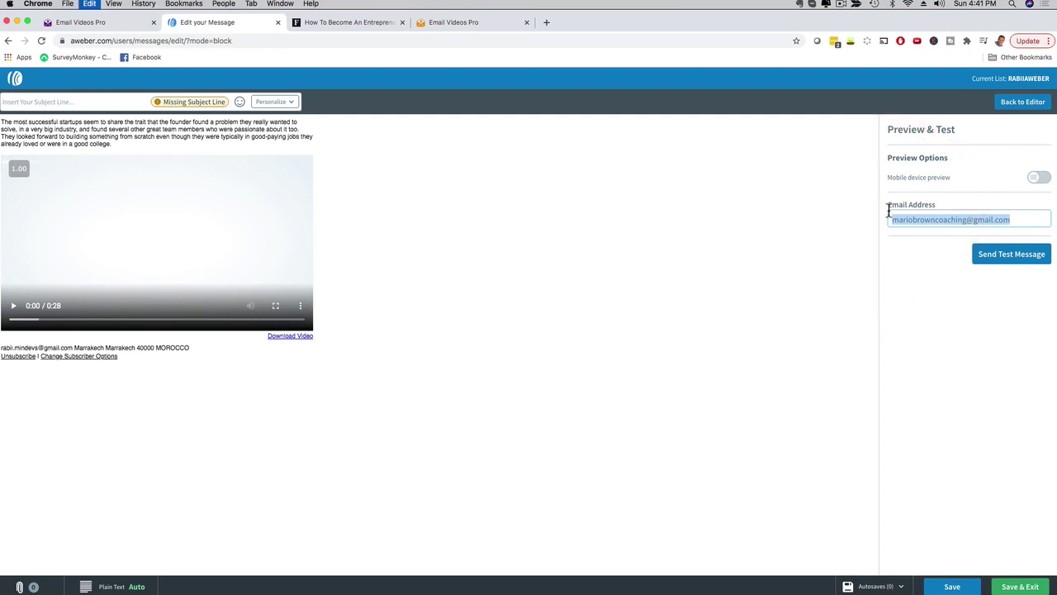
left_click(987, 254)
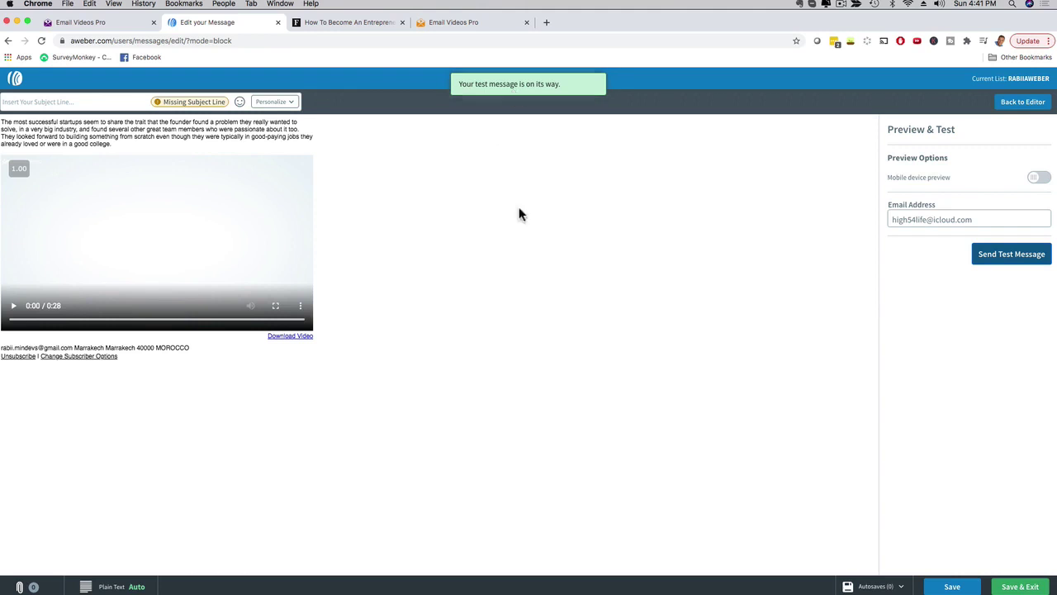
Open the newly arrived AWeber test email in Mail and play, then pause, its embedded video.
left_click(727, 577)
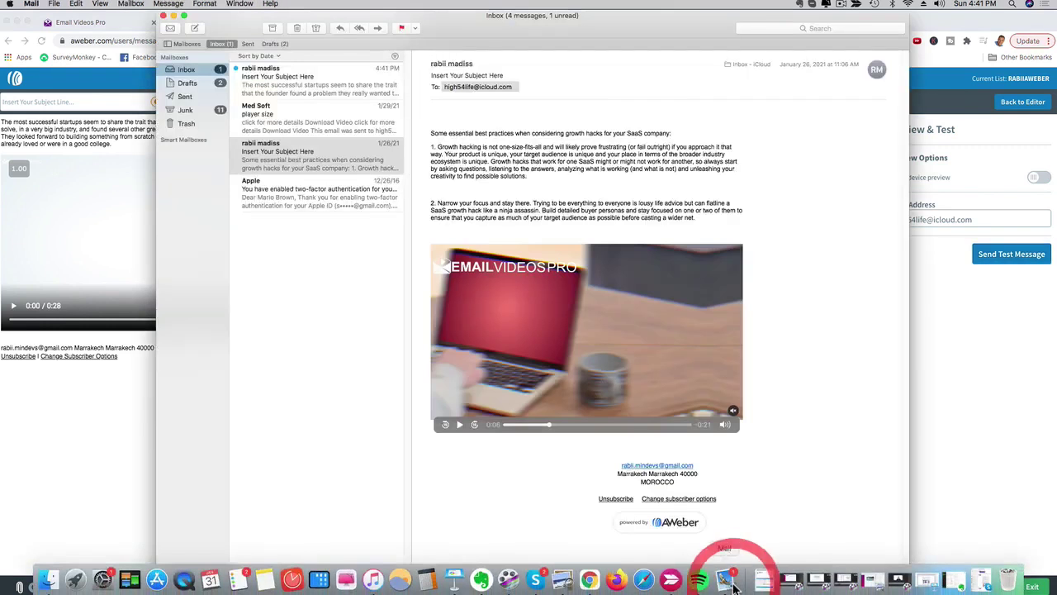
left_click(333, 74)
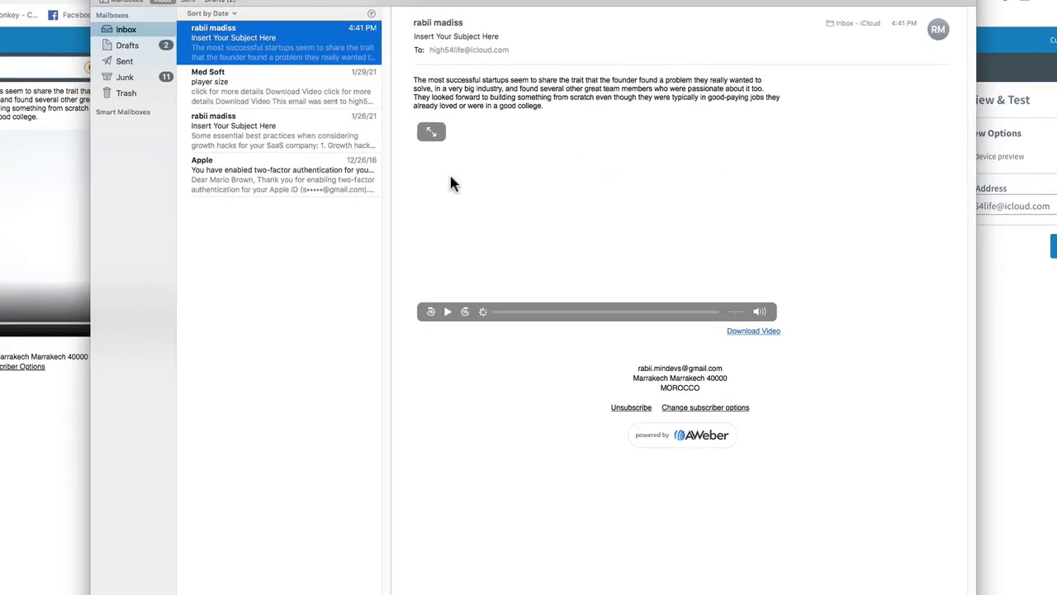
left_click(441, 77)
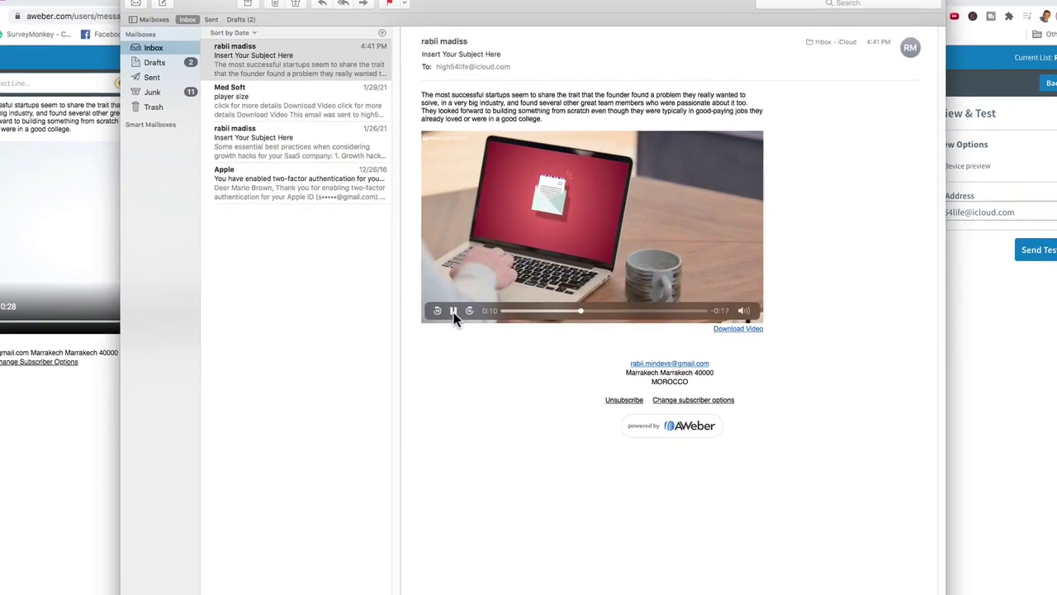
left_click(453, 310)
Switch back to the Email Videos Pro tab in Chrome and open My Campaigns.
left_click(0, 418)
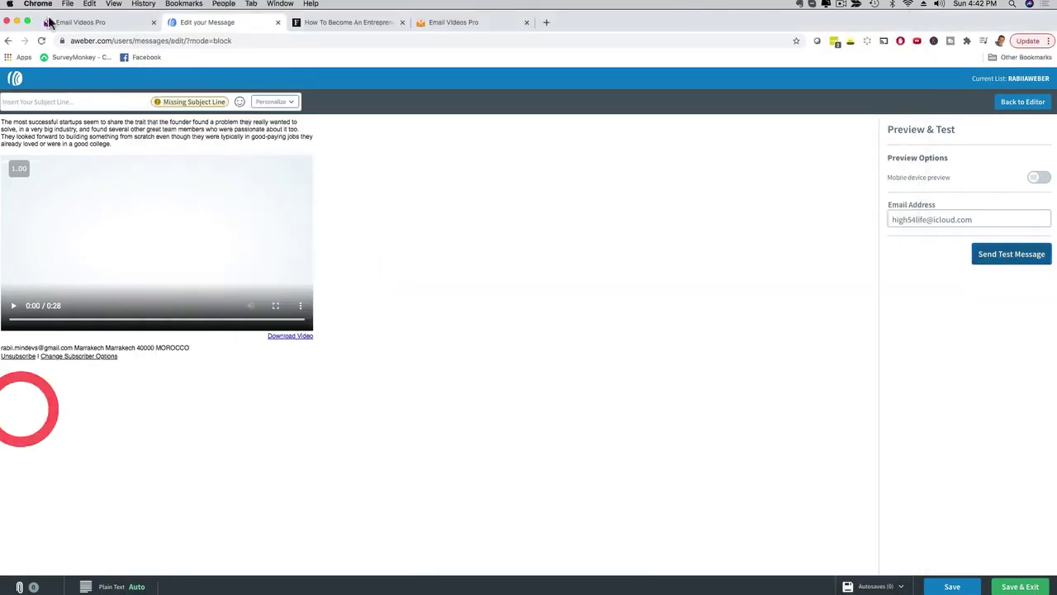
left_click(66, 23)
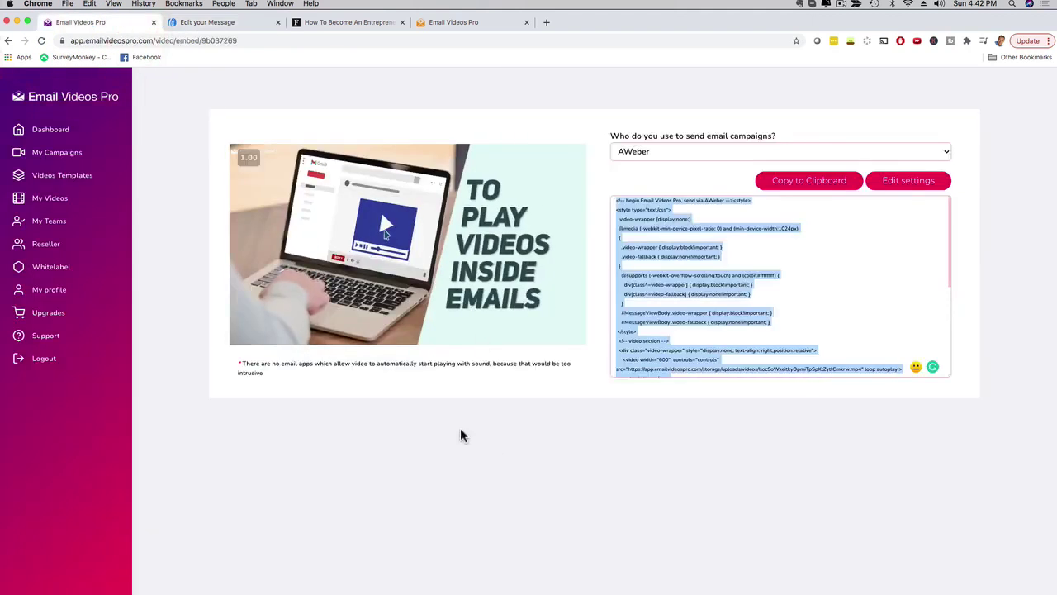
left_click(54, 153)
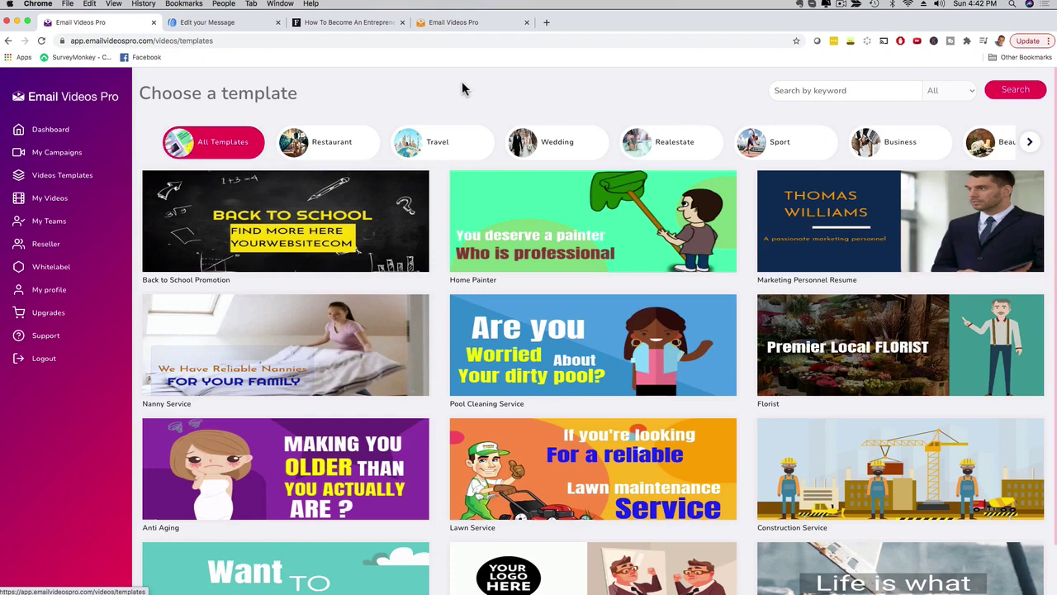
Browse the My Videos list, then open the dashboard showing 19 videos, 20 clicks and 400 opens.
left_click(50, 198)
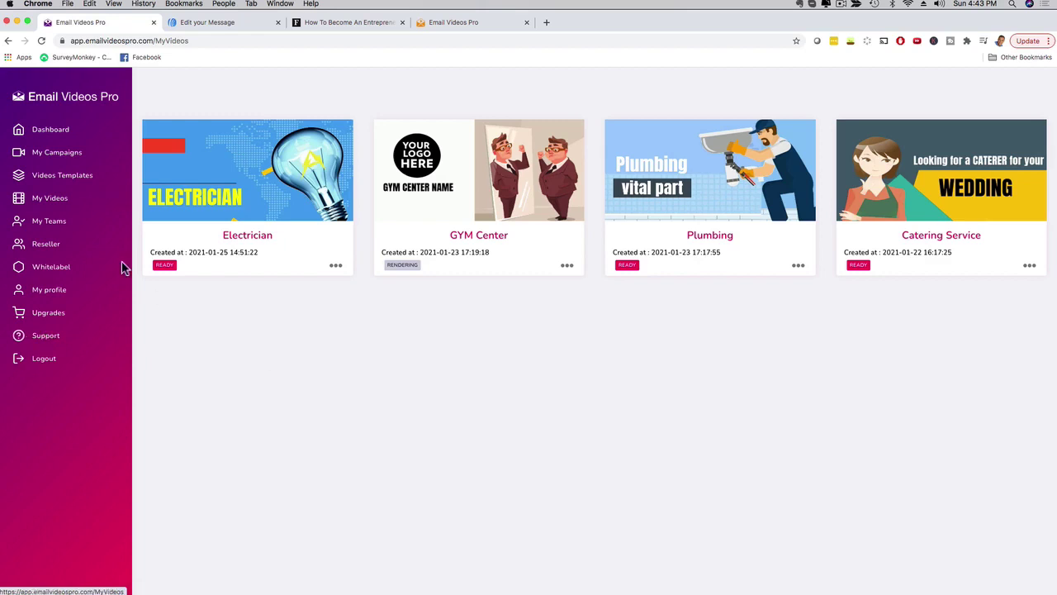
left_click(52, 136)
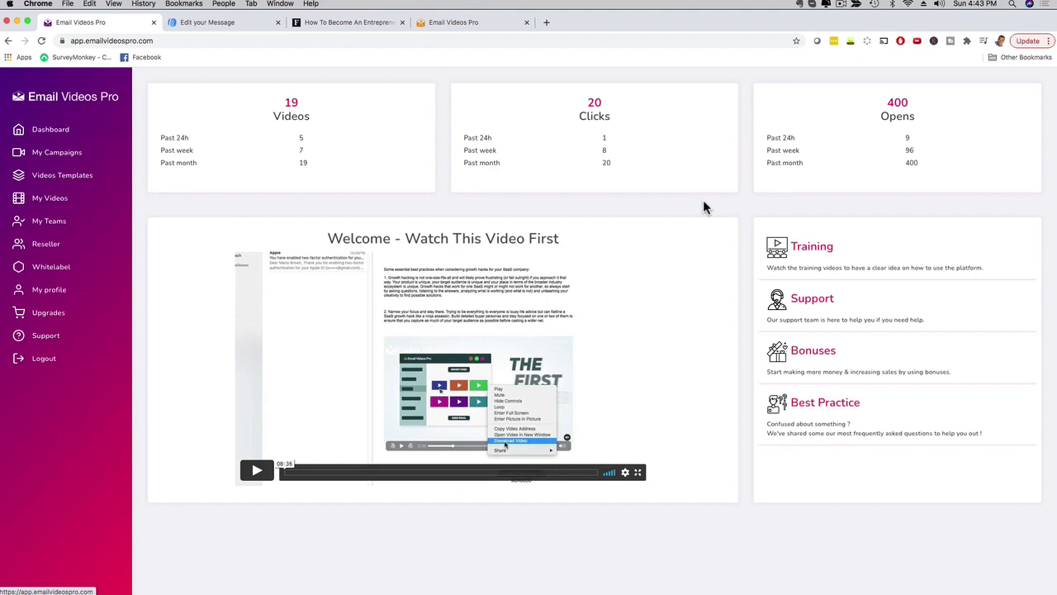
Open My Campaigns to see Marketing Demo with 4 unique opens and 1 click.
left_click(50, 152)
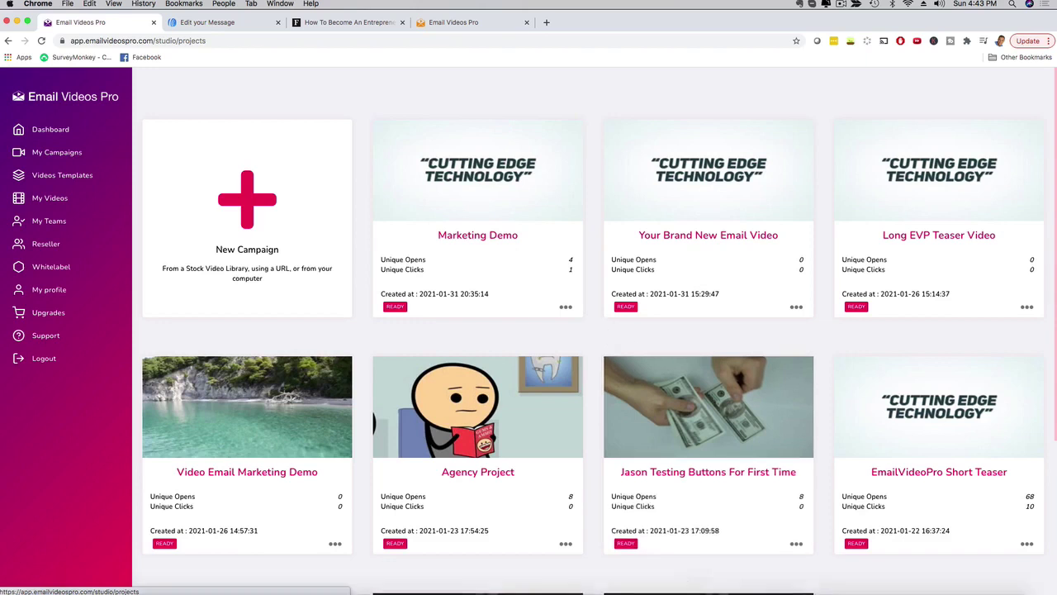
Bring Mail forward and replay the test email's video, pausing it at 0:14.
left_click(725, 570)
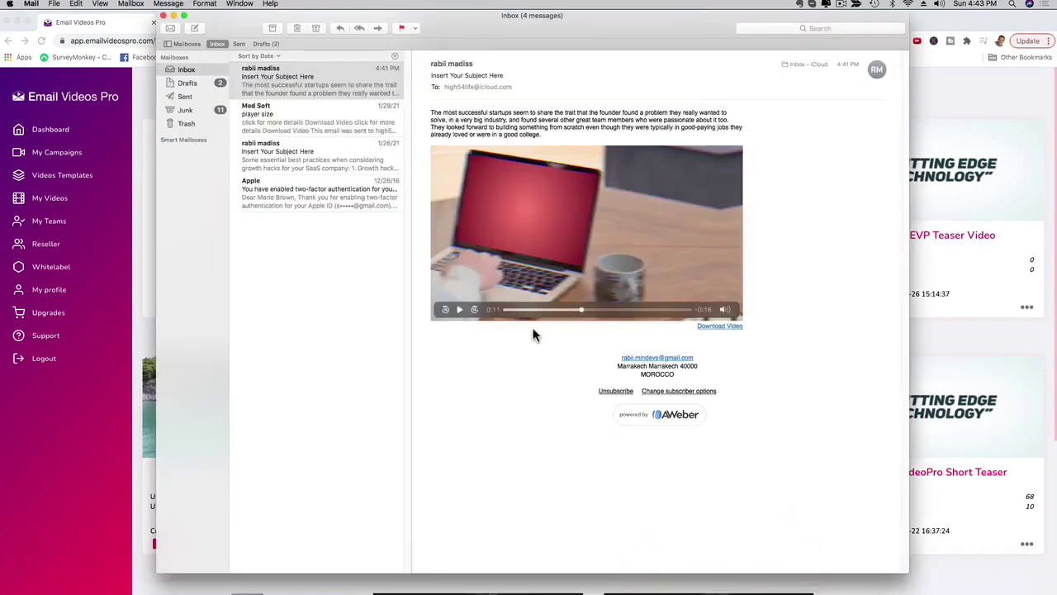
left_click(461, 308)
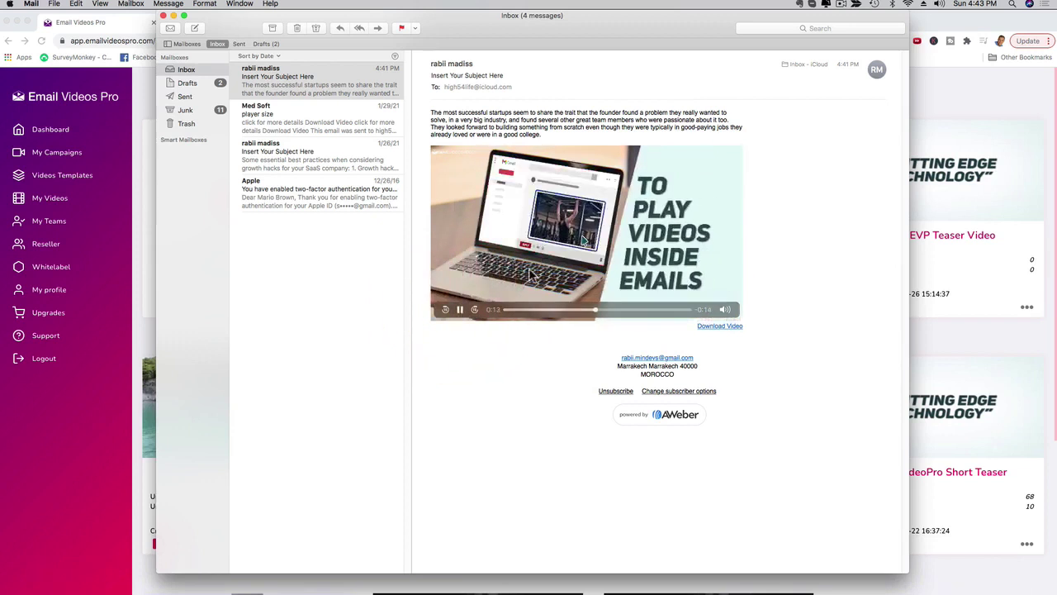
left_click(460, 309)
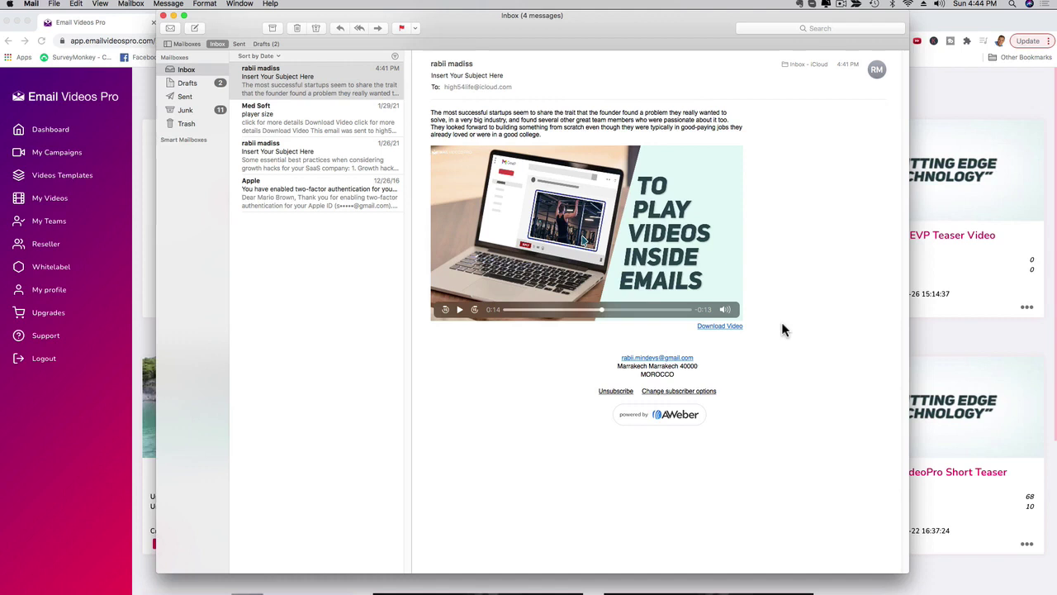
Bring Chrome with the Email Videos Pro campaigns list back in front of Mail.
left_click(144, 236)
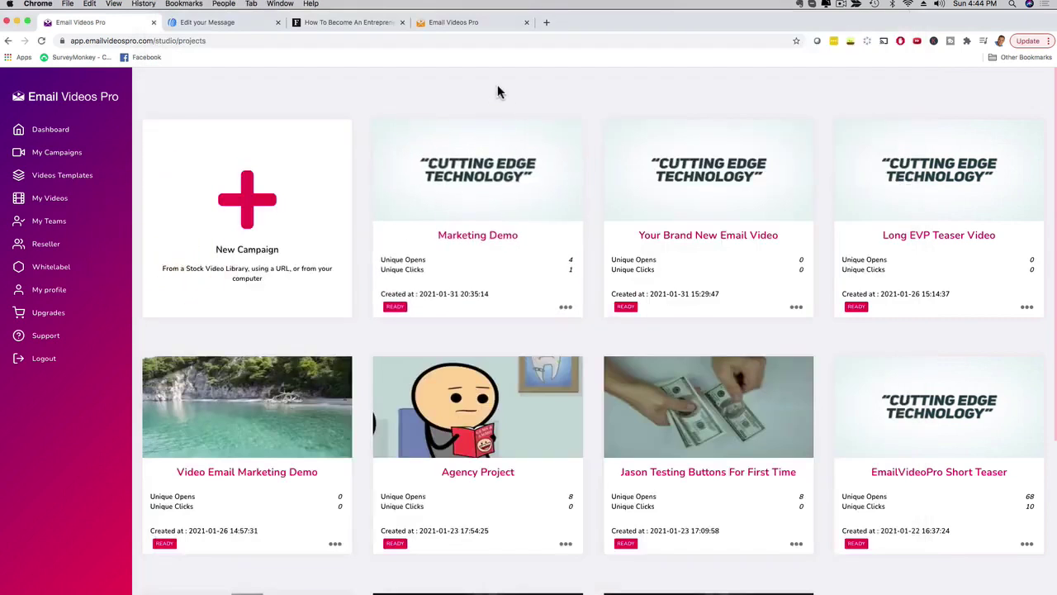